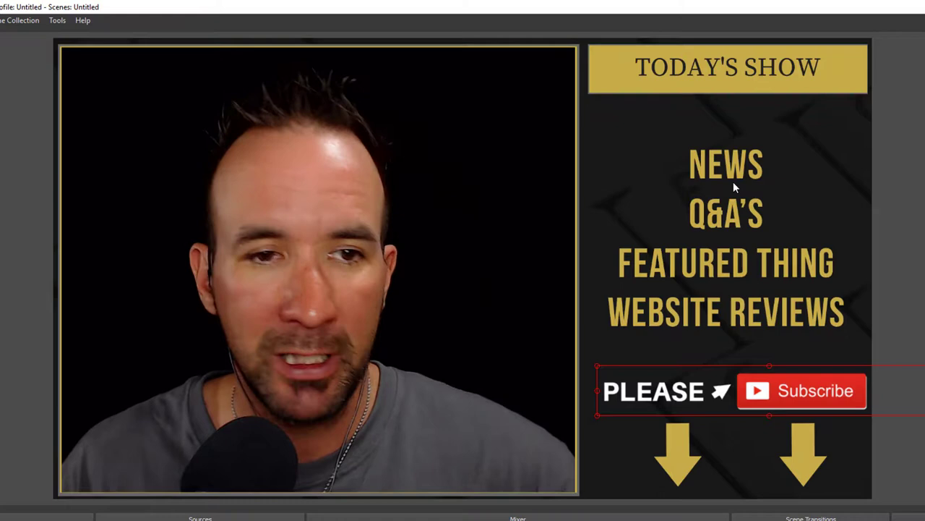
Select and nudge the TODAY'S SHOW overlay in the preview, then bring up its Canva design in Chrome
{"action": "left_click", "coordinate": [717, 367]}
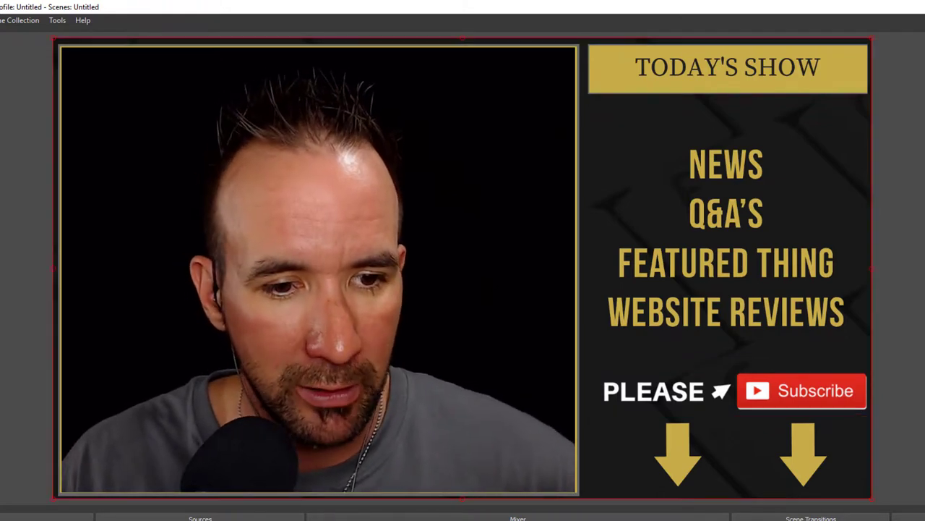
{"action": "mouse_move", "coordinate": [656, 187]}
{"action": "left_mouse_down"}
{"action": "mouse_move", "coordinate": [765, 205]}
{"action": "mouse_move", "coordinate": [764, 292]}
{"action": "mouse_move", "coordinate": [517, 211]}
{"action": "mouse_move", "coordinate": [538, 151]}
{"action": "mouse_move", "coordinate": [839, 140]}
{"action": "mouse_move", "coordinate": [490, 246]}
{"action": "mouse_move", "coordinate": [522, 422]}
{"action": "mouse_move", "coordinate": [592, 261]}
{"action": "mouse_move", "coordinate": [661, 201]}
{"action": "mouse_move", "coordinate": [660, 182]}
{"action": "left_mouse_up"}
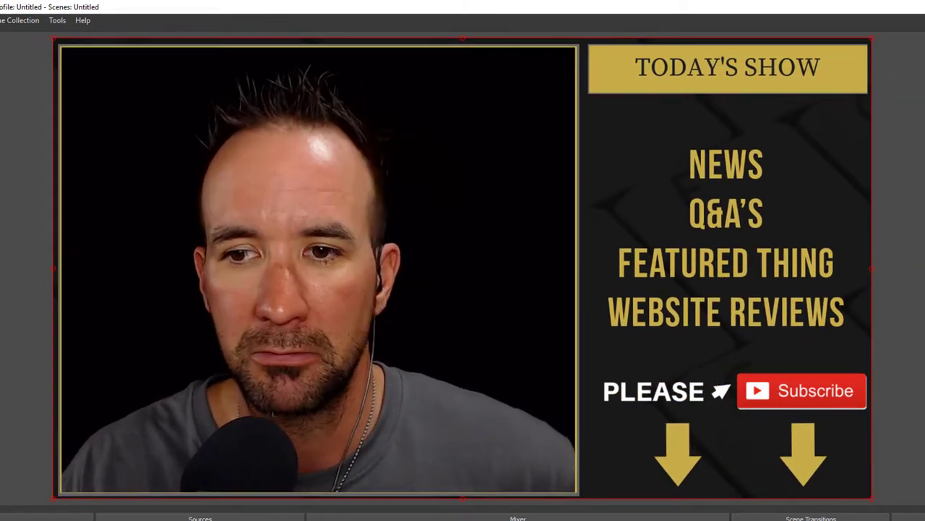
{"action": "key", "text": "Escape"}
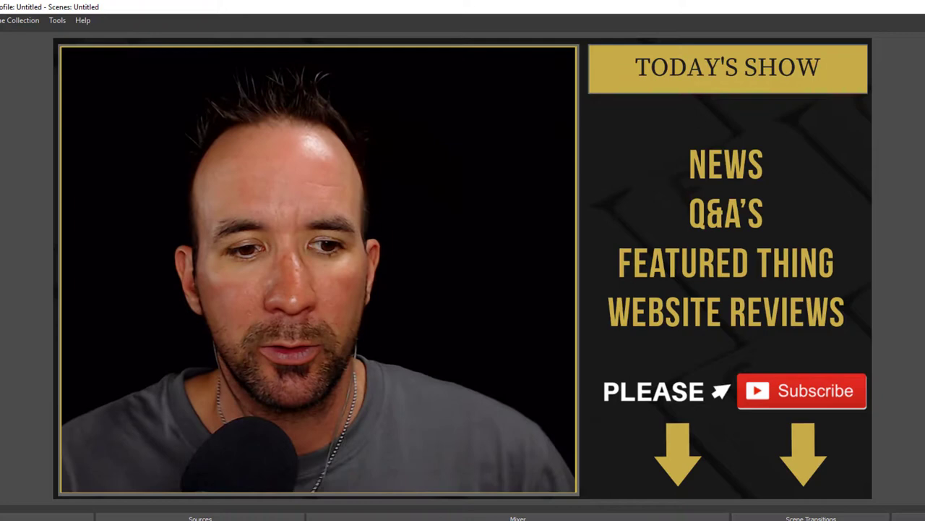
{"action": "left_click", "coordinate": [858, 155]}
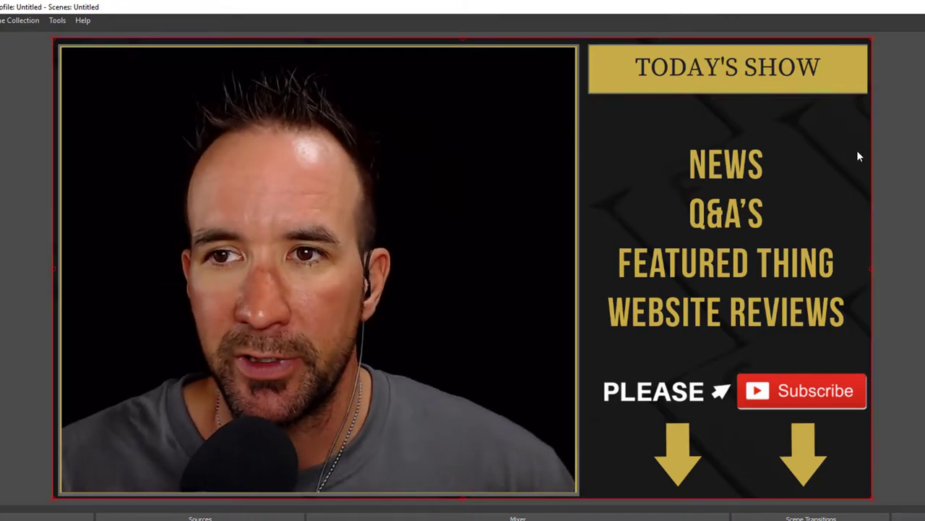
{"action": "left_click", "coordinate": [906, 167]}
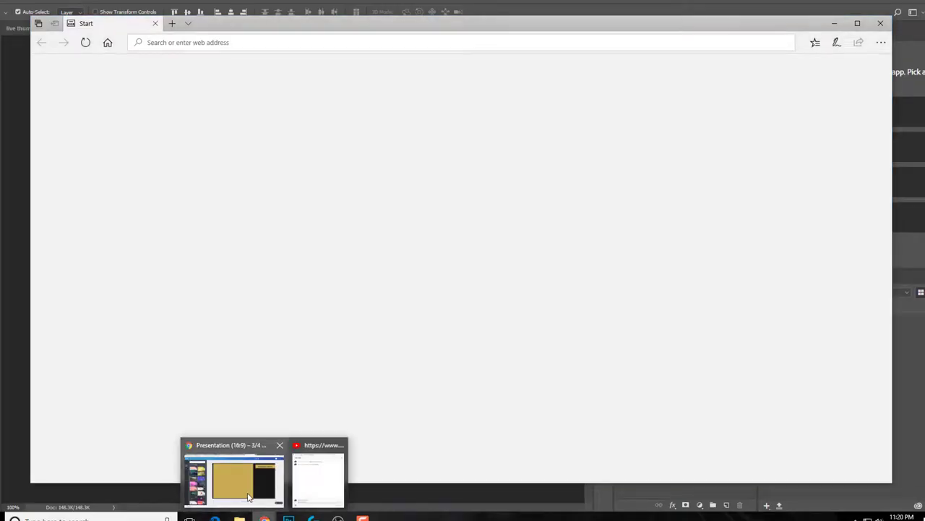
{"action": "left_click", "coordinate": [239, 471]}
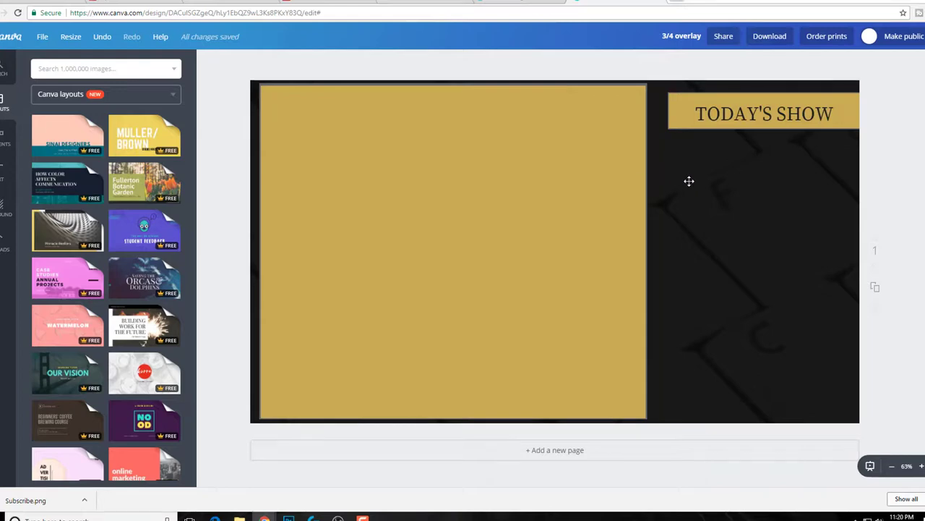
Drag the gold, grey and black blocks apart and check the black block's transparency level
{"action": "left_click_drag", "start_coordinate": [487, 209], "coordinate": [422, 205]}
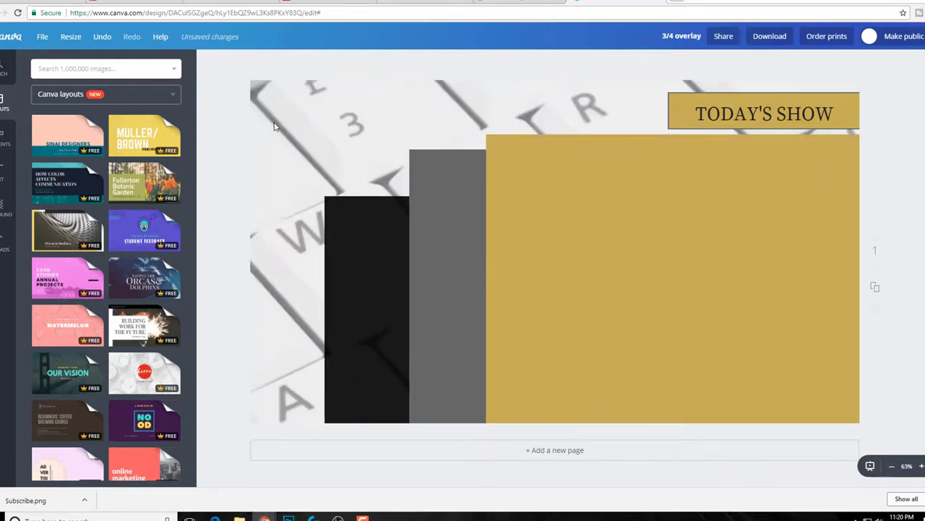
{"action": "left_click_drag", "start_coordinate": [275, 124], "coordinate": [287, 183]}
{"action": "left_click_drag", "start_coordinate": [357, 245], "coordinate": [279, 130]}
{"action": "left_click_drag", "start_coordinate": [390, 198], "coordinate": [400, 253]}
{"action": "left_click", "coordinate": [294, 118]}
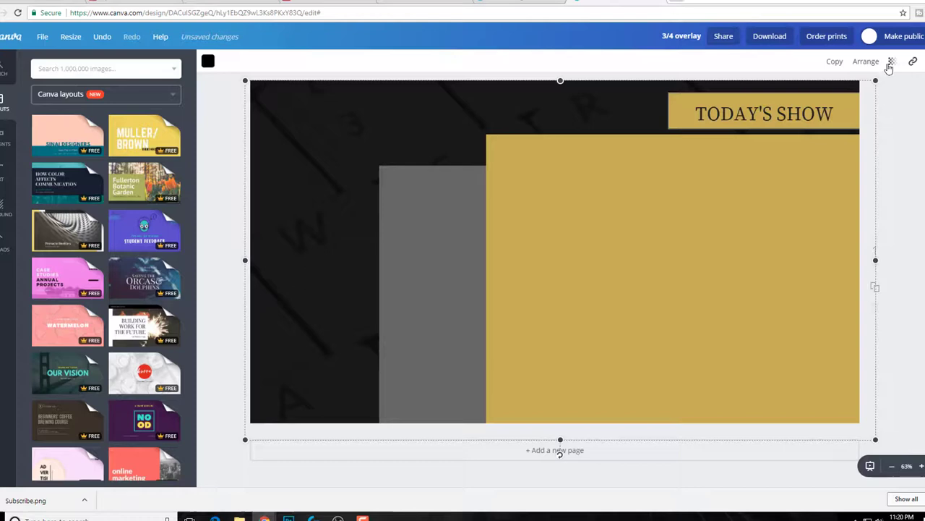
{"action": "left_click", "coordinate": [892, 62]}
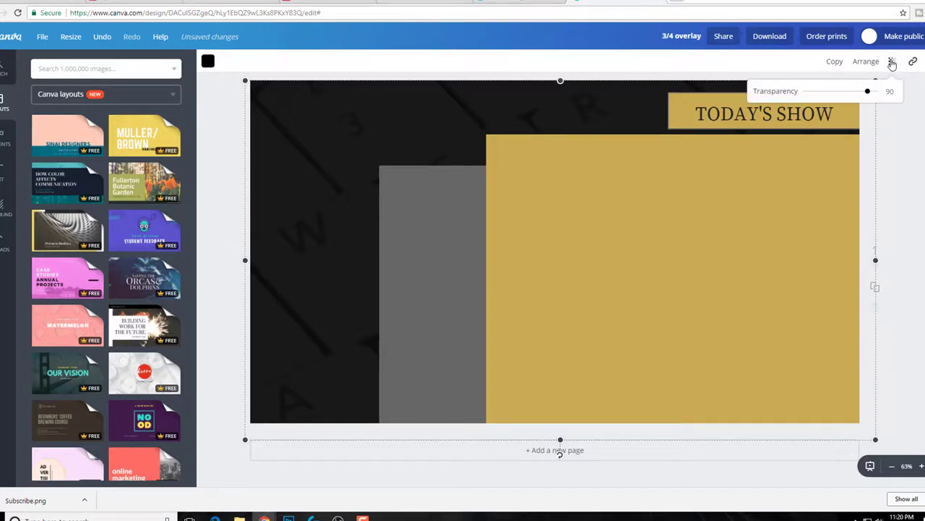
{"action": "left_click", "coordinate": [299, 120]}
{"action": "left_click", "coordinate": [217, 131]}
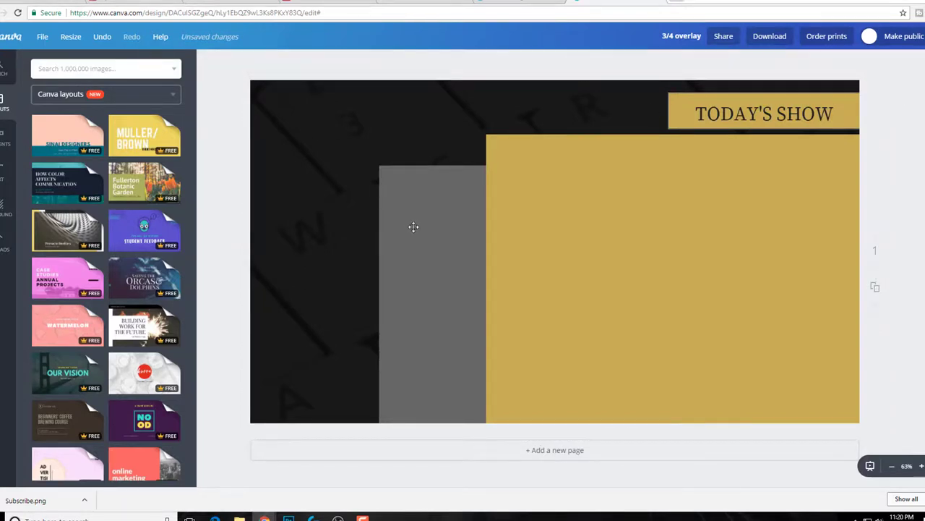
Move the grey and gold blocks back into place and realign the TODAY'S SHOW banner
{"action": "left_click_drag", "start_coordinate": [413, 225], "coordinate": [296, 151]}
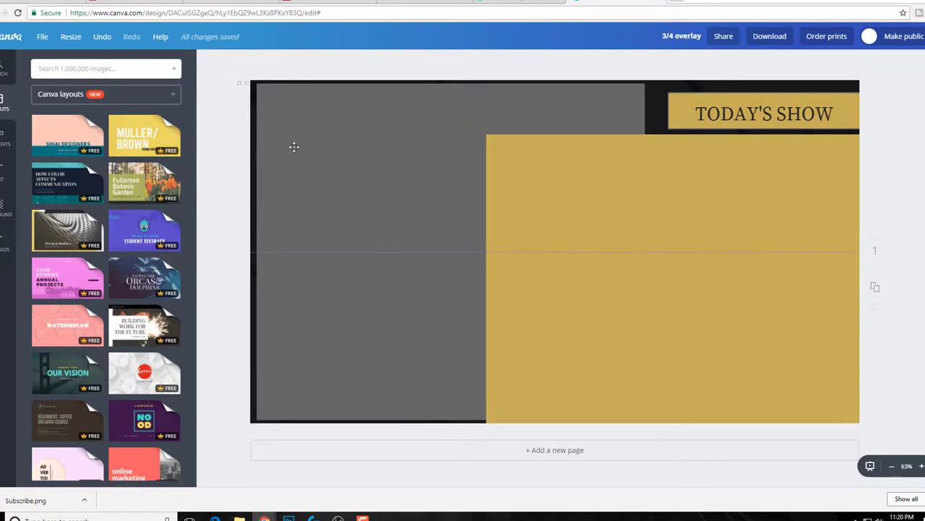
{"action": "left_click_drag", "start_coordinate": [593, 263], "coordinate": [365, 213]}
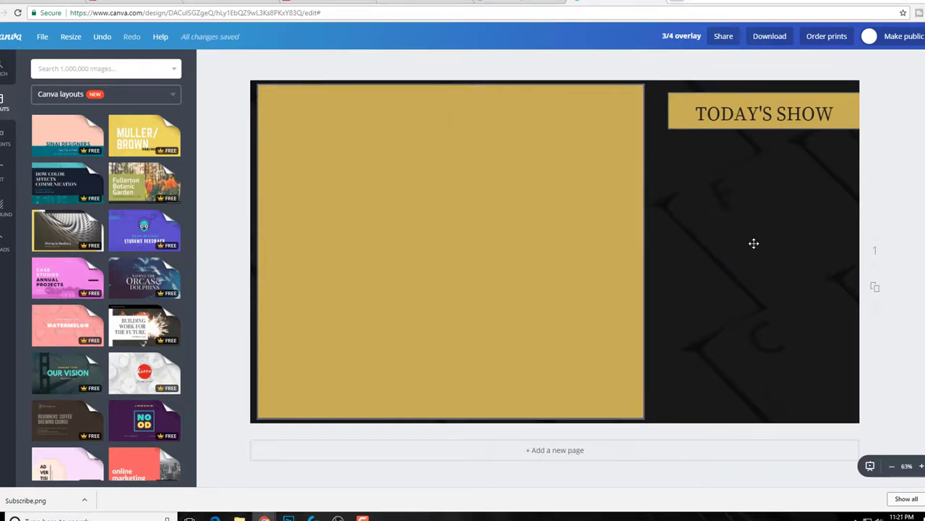
{"action": "left_click", "coordinate": [727, 121]}
{"action": "left_click_drag", "start_coordinate": [683, 114], "coordinate": [684, 113]}
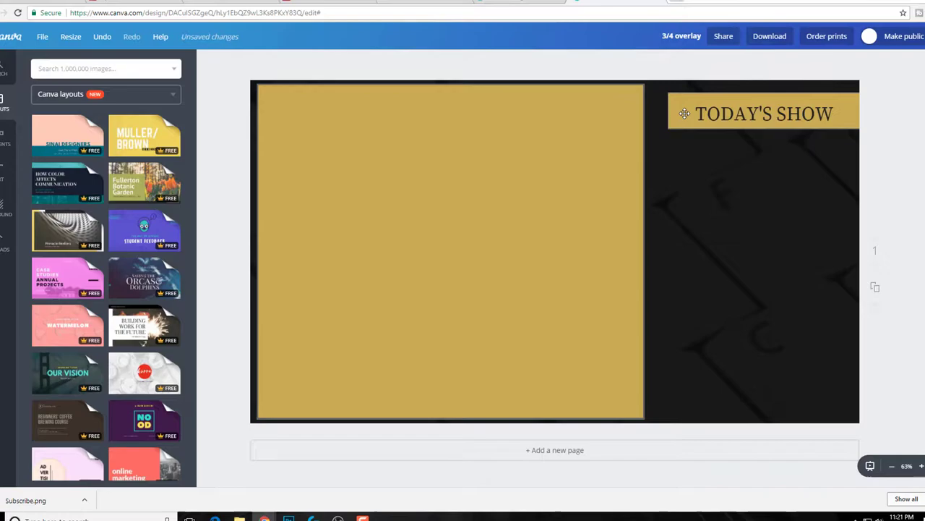
Bring up the Copy of FEB overlay document in Photoshop and reposition its layer
{"action": "key", "text": "alt+Tab"}
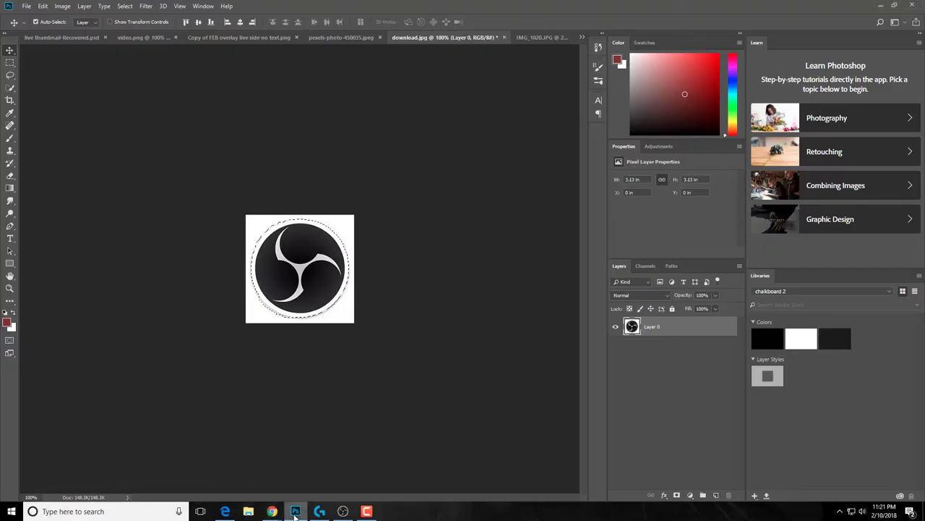
{"action": "left_click", "coordinate": [241, 38]}
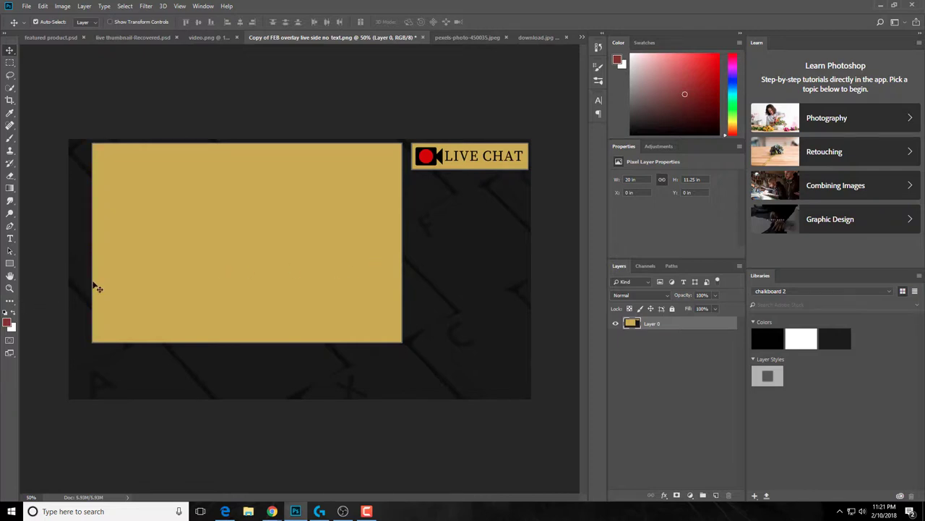
{"action": "mouse_move", "coordinate": [345, 229]}
{"action": "left_mouse_down"}
{"action": "mouse_move", "coordinate": [355, 322]}
{"action": "mouse_move", "coordinate": [245, 248]}
{"action": "mouse_move", "coordinate": [370, 244]}
{"action": "mouse_move", "coordinate": [321, 221]}
{"action": "mouse_move", "coordinate": [331, 225]}
{"action": "left_mouse_up"}
{"action": "left_click_drag", "start_coordinate": [494, 261], "coordinate": [382, 200]}
Delete the gold webcam box to transparency using a rectangular marquee selection
{"action": "left_click", "coordinate": [9, 63]}
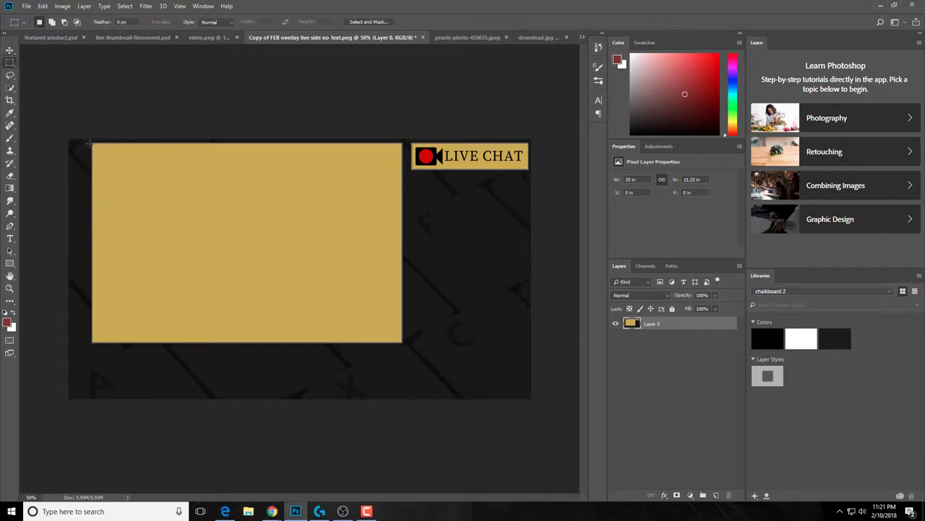
{"action": "left_click_drag", "start_coordinate": [121, 182], "coordinate": [401, 339]}
{"action": "key", "text": "Delete"}
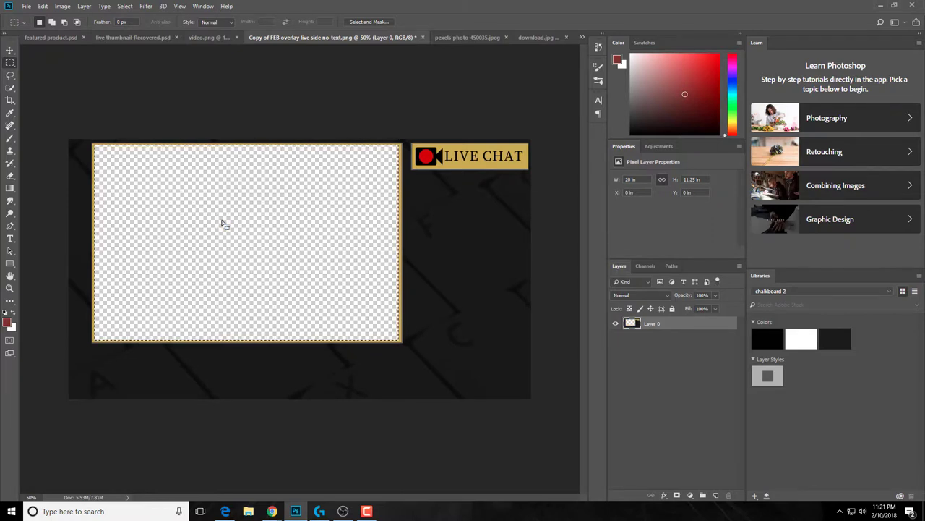
{"action": "left_click", "coordinate": [10, 49]}
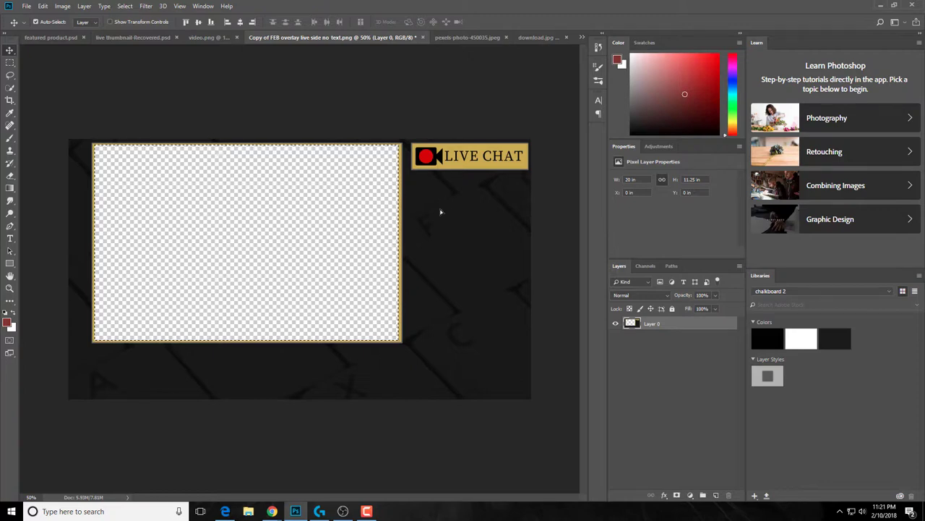
{"action": "mouse_move", "coordinate": [440, 212]}
{"action": "left_mouse_down"}
{"action": "mouse_move", "coordinate": [362, 288]}
{"action": "mouse_move", "coordinate": [411, 145]}
{"action": "mouse_move", "coordinate": [499, 227]}
{"action": "mouse_move", "coordinate": [494, 296]}
{"action": "mouse_move", "coordinate": [430, 296]}
{"action": "mouse_move", "coordinate": [439, 202]}
{"action": "left_mouse_up"}
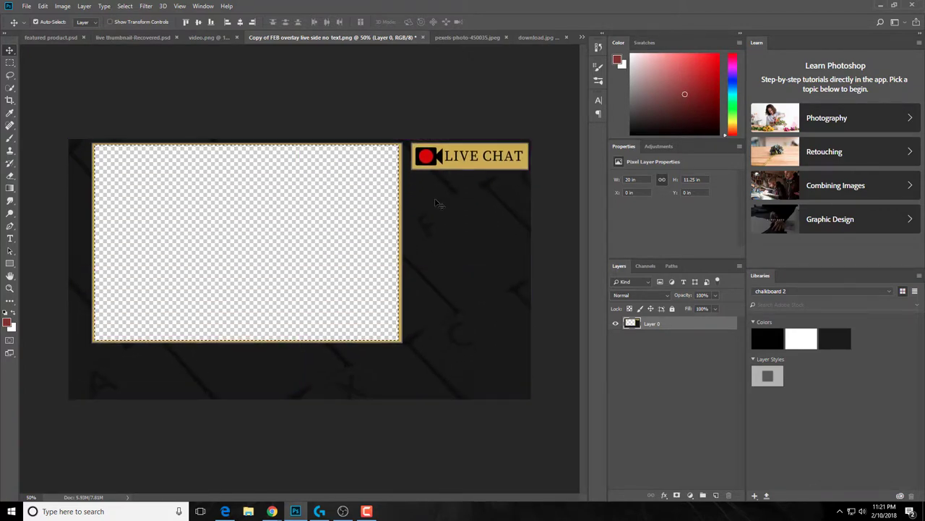
In pexels-photo-450035.jpeg, marquee the monitor-and-laptop area and delete it to transparency
{"action": "left_click", "coordinate": [485, 41]}
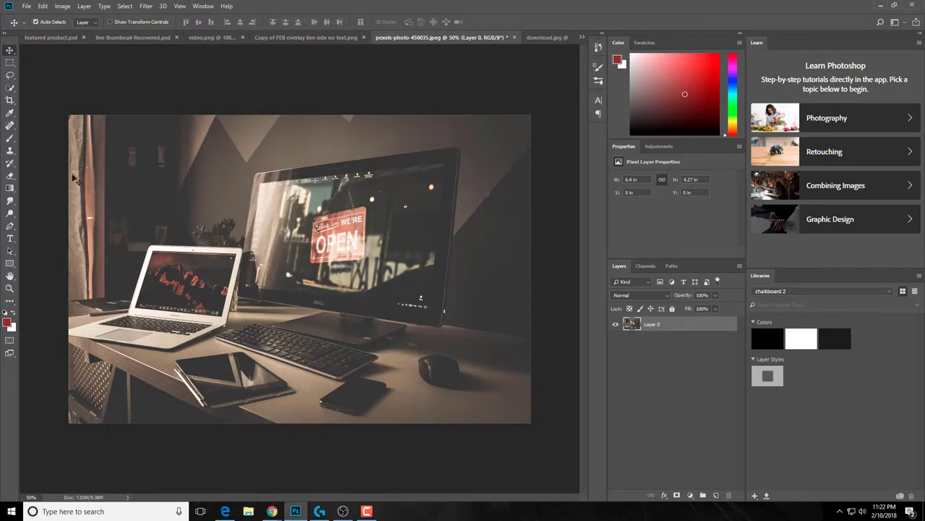
{"action": "left_click", "coordinate": [11, 62]}
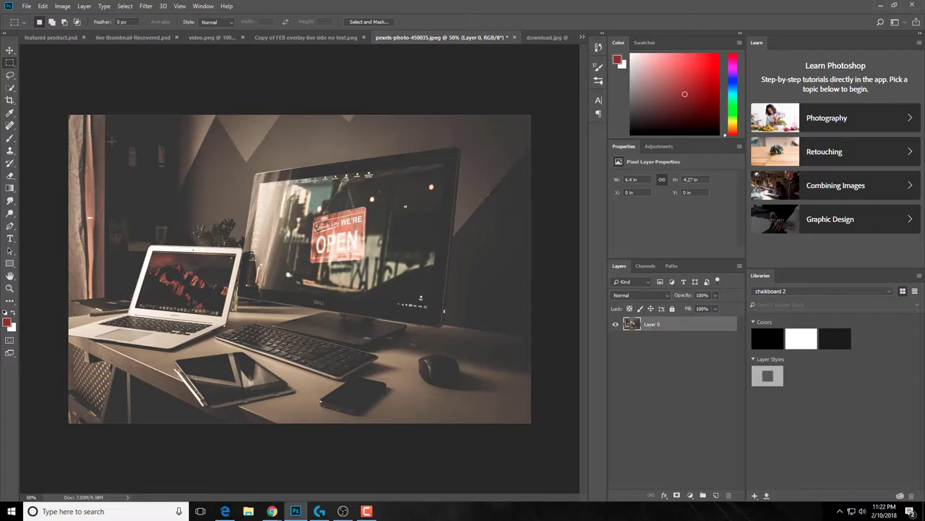
{"action": "left_click_drag", "start_coordinate": [111, 138], "coordinate": [430, 369]}
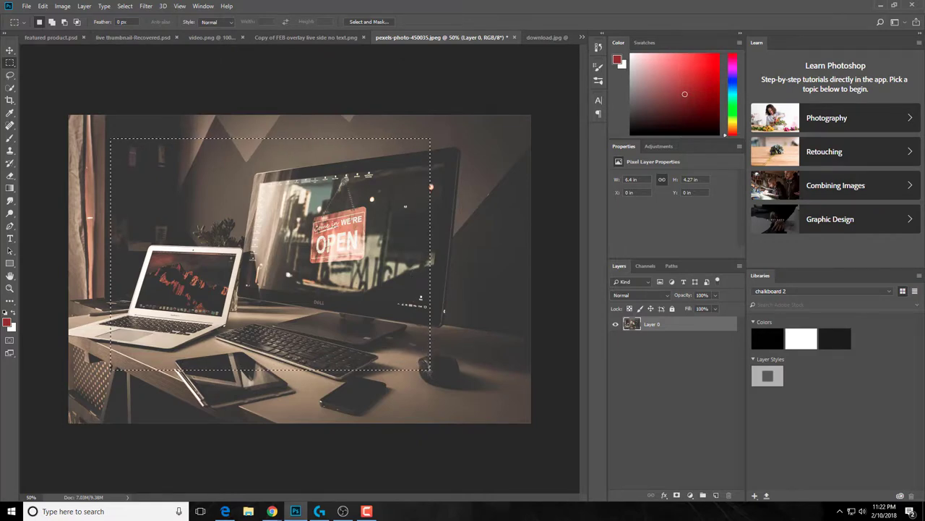
{"action": "key", "text": "Delete"}
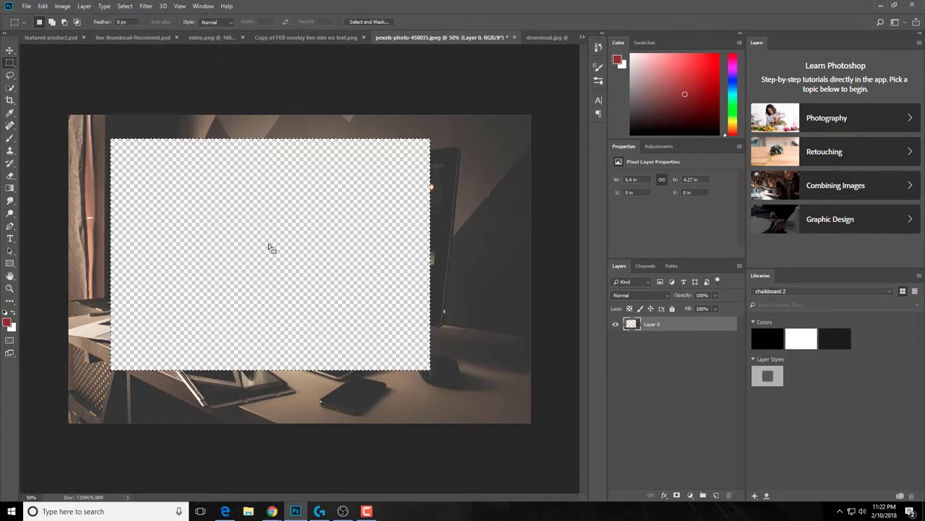
{"action": "left_click", "coordinate": [10, 51]}
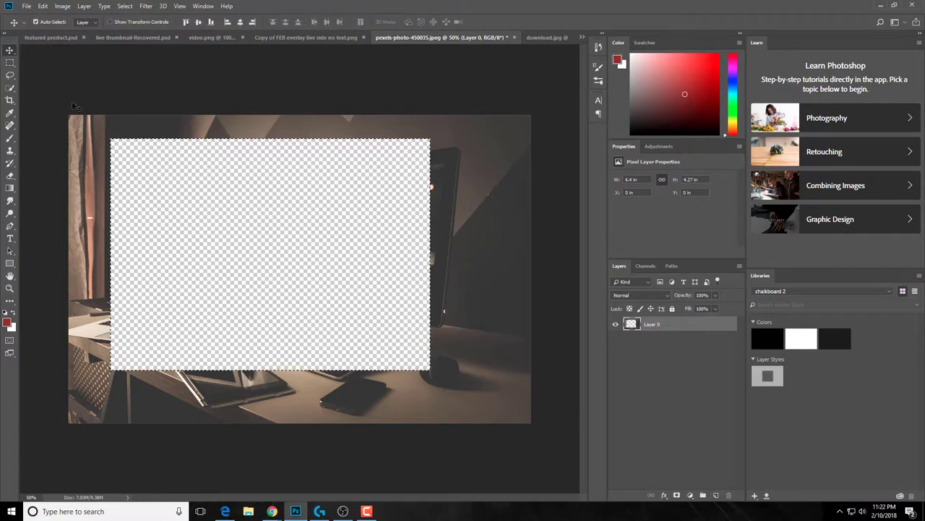
{"action": "mouse_move", "coordinate": [86, 125]}
{"action": "left_mouse_down"}
{"action": "mouse_move", "coordinate": [110, 238]}
{"action": "mouse_move", "coordinate": [86, 125]}
{"action": "left_mouse_up"}
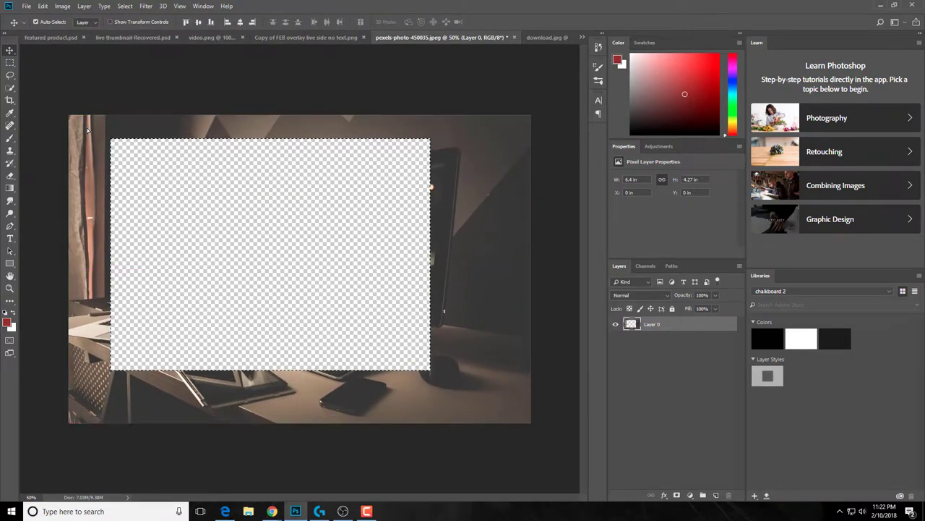
Open Save for Web and set the export format to PNG-24 with transparency
{"action": "left_click", "coordinate": [25, 8]}
{"action": "mouse_move", "coordinate": [109, 141]}
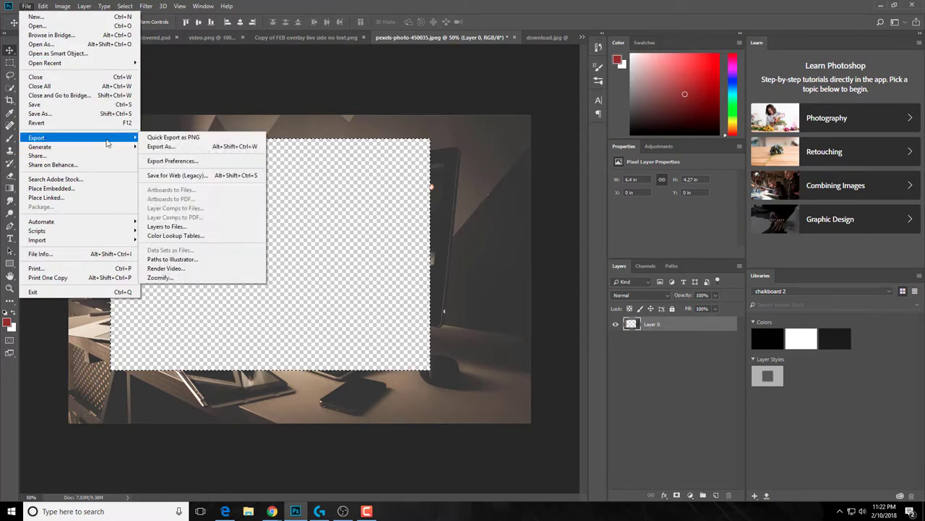
{"action": "left_click", "coordinate": [185, 176]}
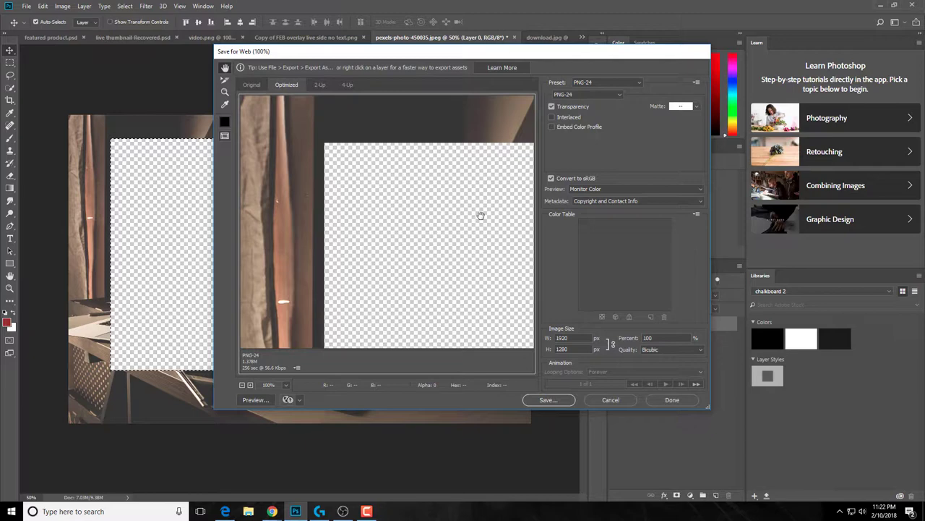
{"action": "left_click_drag", "start_coordinate": [479, 213], "coordinate": [451, 215]}
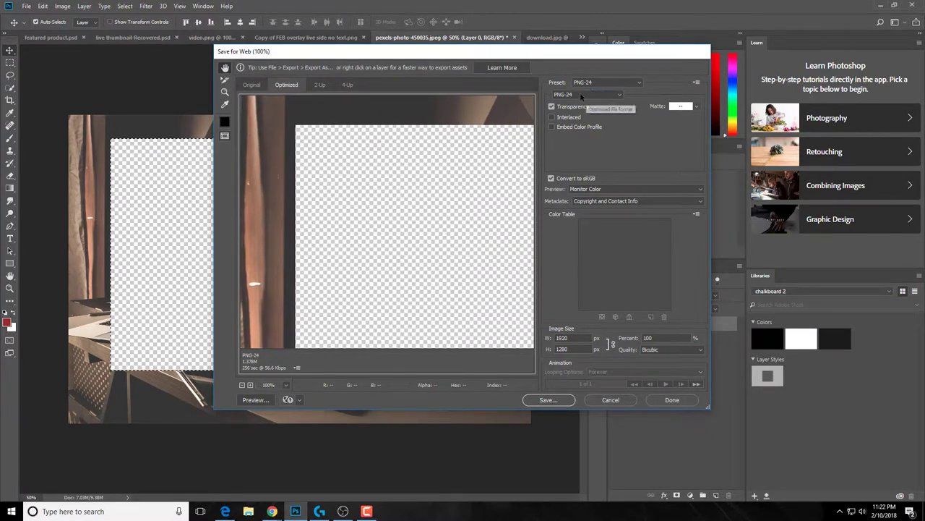
{"action": "left_click", "coordinate": [582, 95]}
{"action": "left_click", "coordinate": [567, 109]}
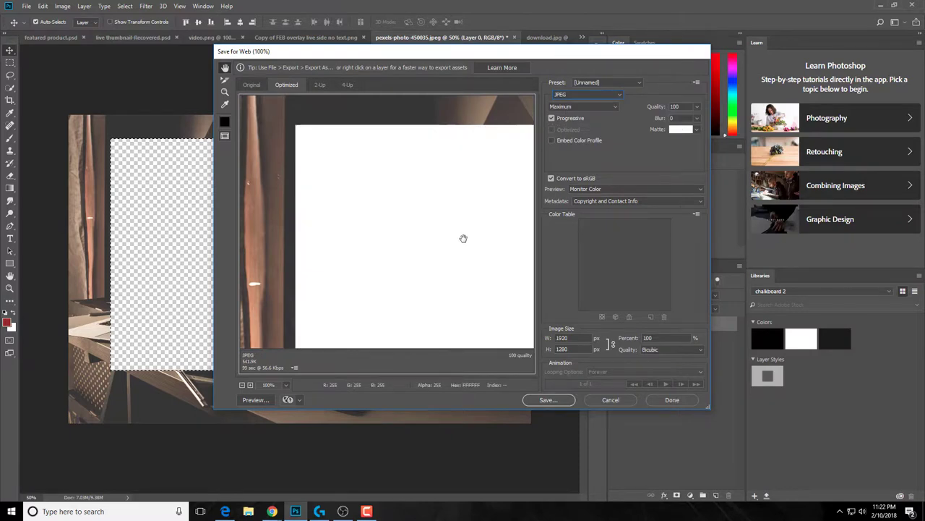
{"action": "left_click_drag", "start_coordinate": [463, 238], "coordinate": [427, 227]}
{"action": "left_click", "coordinate": [597, 97]}
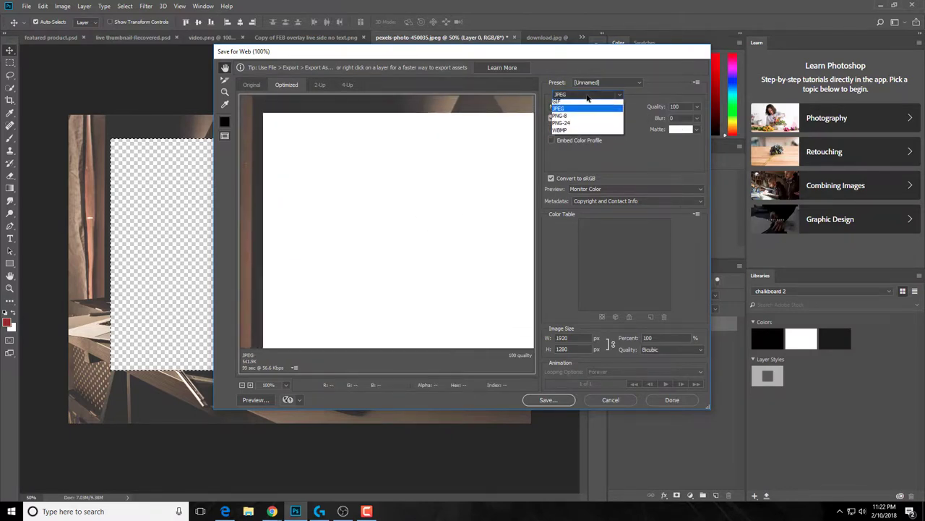
{"action": "left_click", "coordinate": [563, 124]}
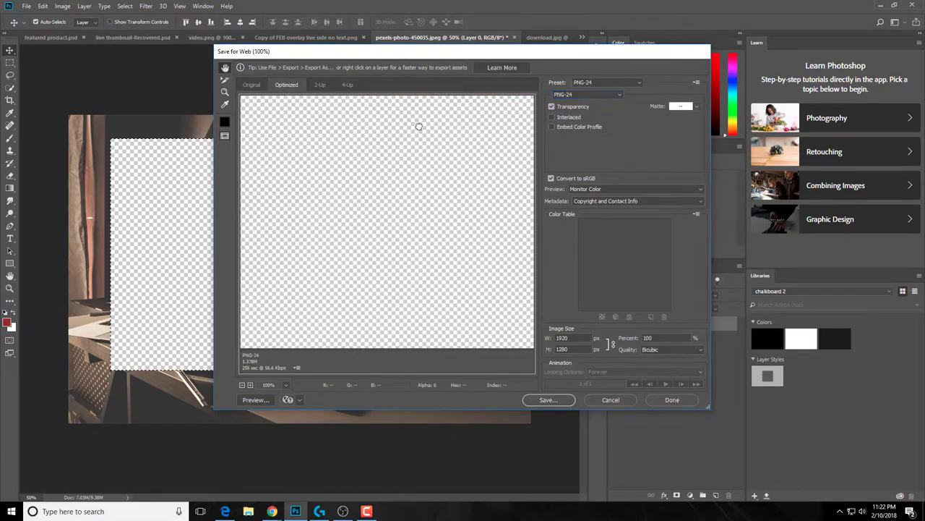
Save the PNG as 'demo obs' in the Thumbnails new folder and return to OBS
{"action": "left_click", "coordinate": [550, 400]}
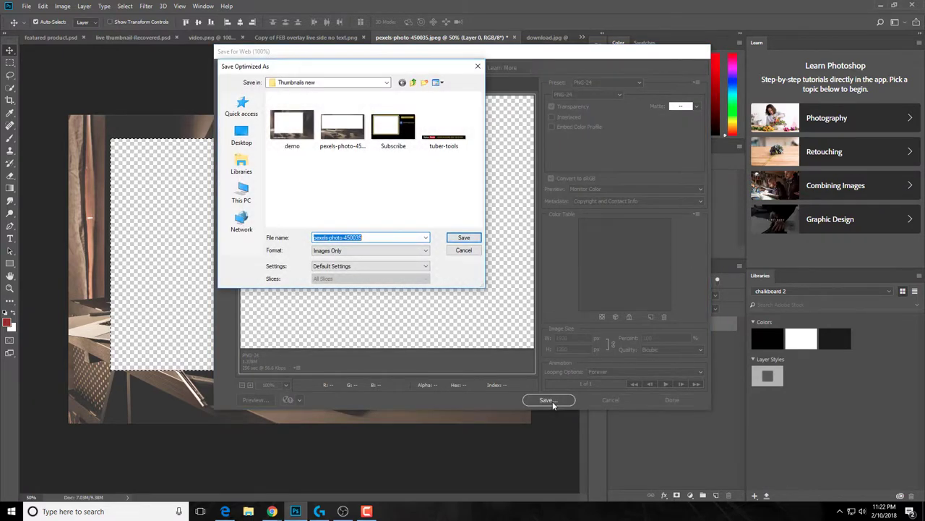
{"action": "type", "text": "d"}
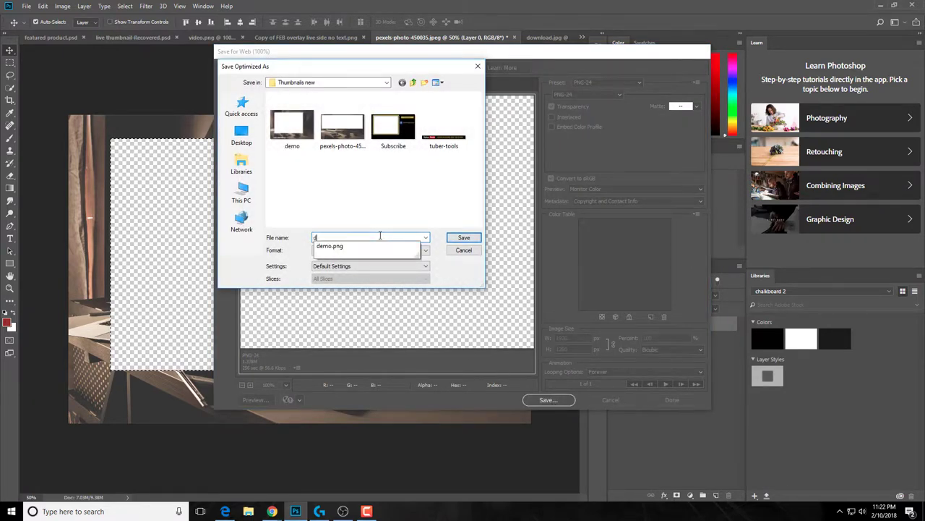
{"action": "type", "text": "emo obs"}
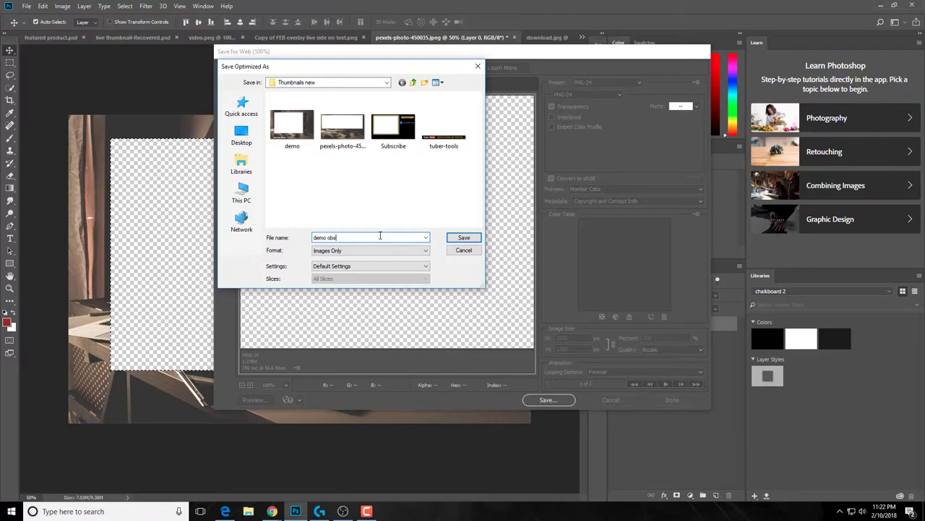
{"action": "key", "text": "Return"}
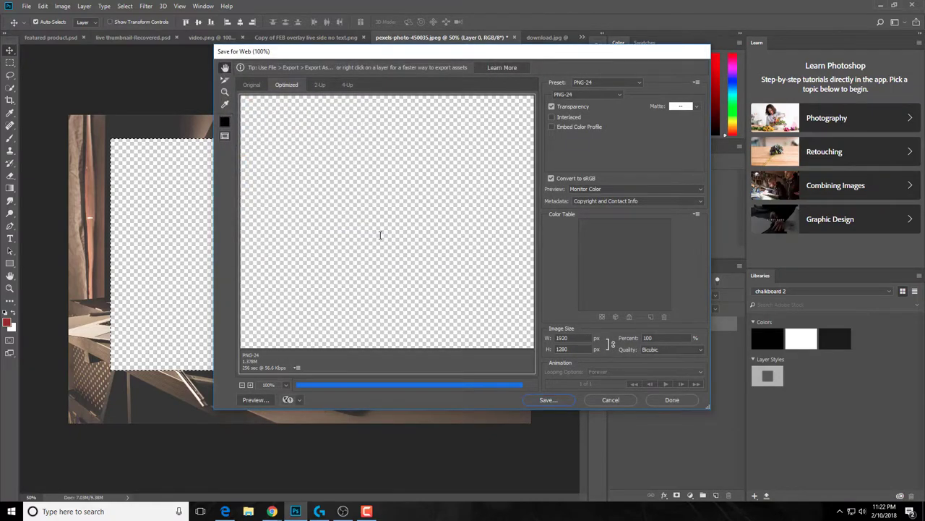
{"action": "key", "text": "alt+Tab"}
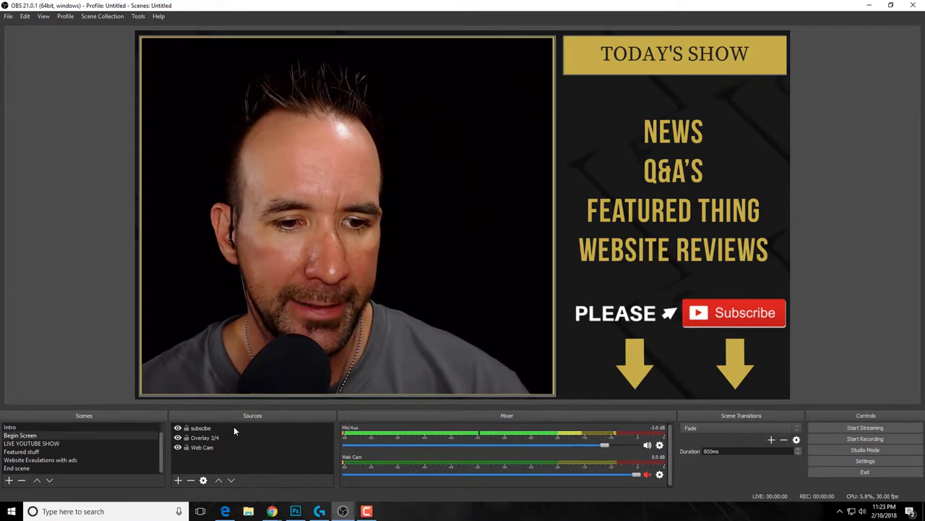
Switch to the LIVE YOUTUBE SHOW scene and toggle the Overlay source's visibility
{"action": "left_click", "coordinate": [40, 442]}
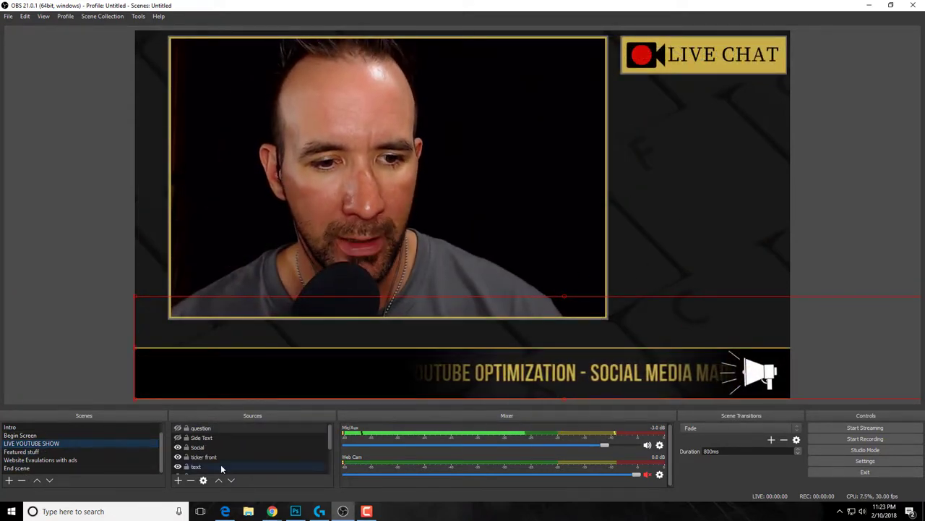
{"action": "scroll", "coordinate": [232, 463], "scroll_direction": "down", "scroll_amount": 2}
{"action": "left_click", "coordinate": [177, 457]}
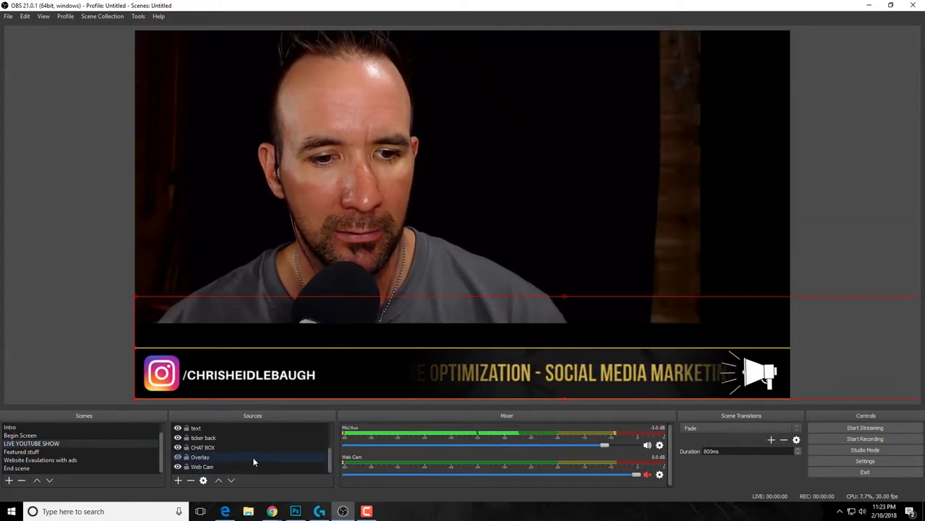
{"action": "key", "text": "F2"}
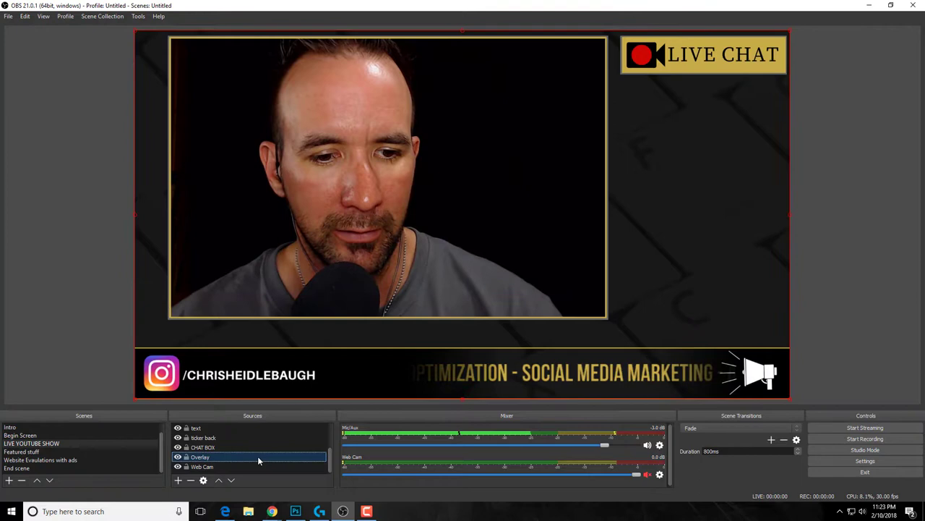
Point the Overlay source at Thumbnails new/demo-obs.png, then move the webcam up behind it
{"action": "right_click", "coordinate": [258, 455]}
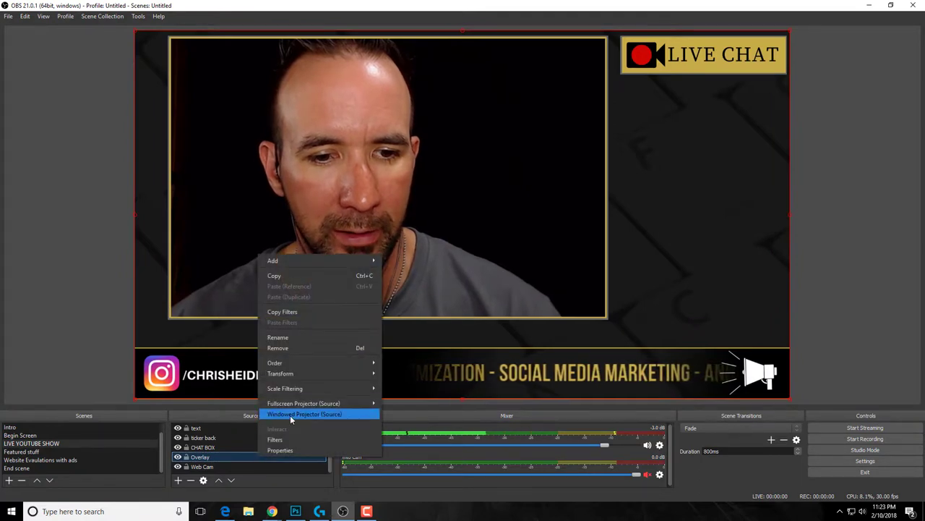
{"action": "left_click", "coordinate": [292, 450]}
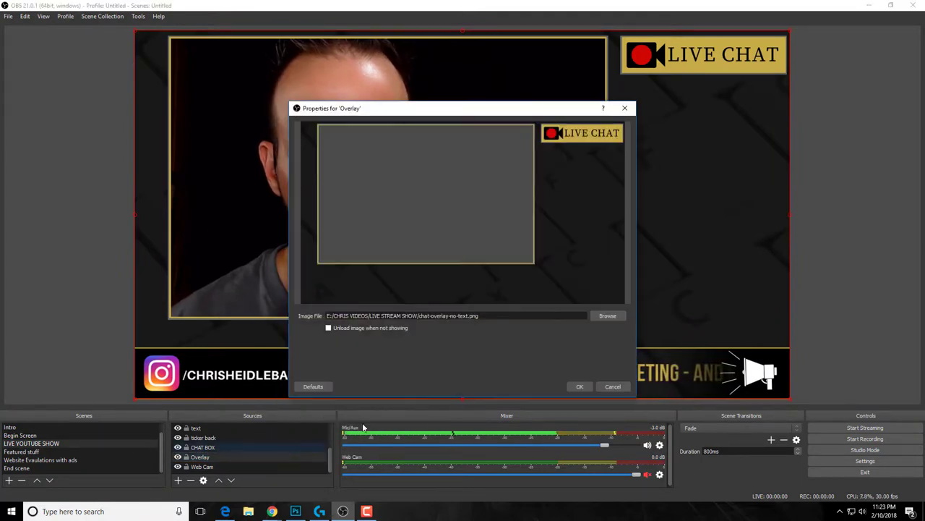
{"action": "left_click", "coordinate": [611, 319]}
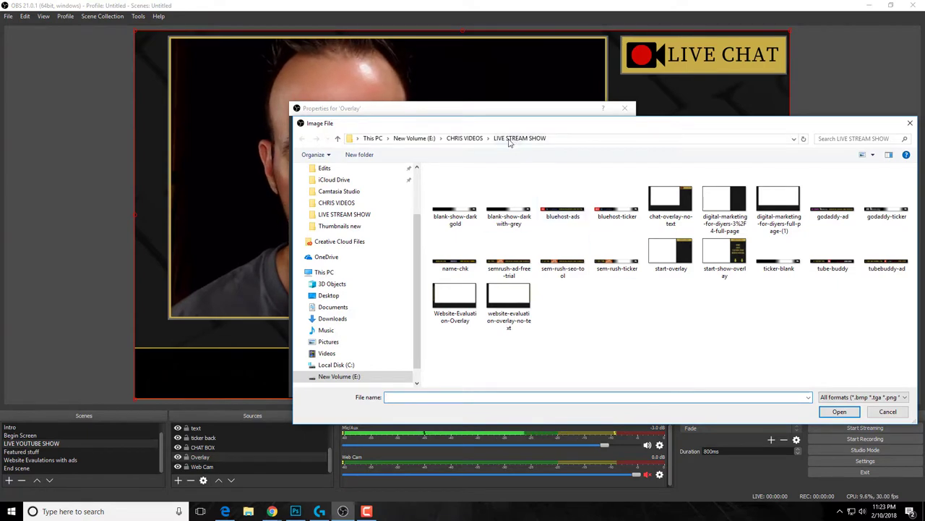
{"action": "left_click", "coordinate": [466, 139]}
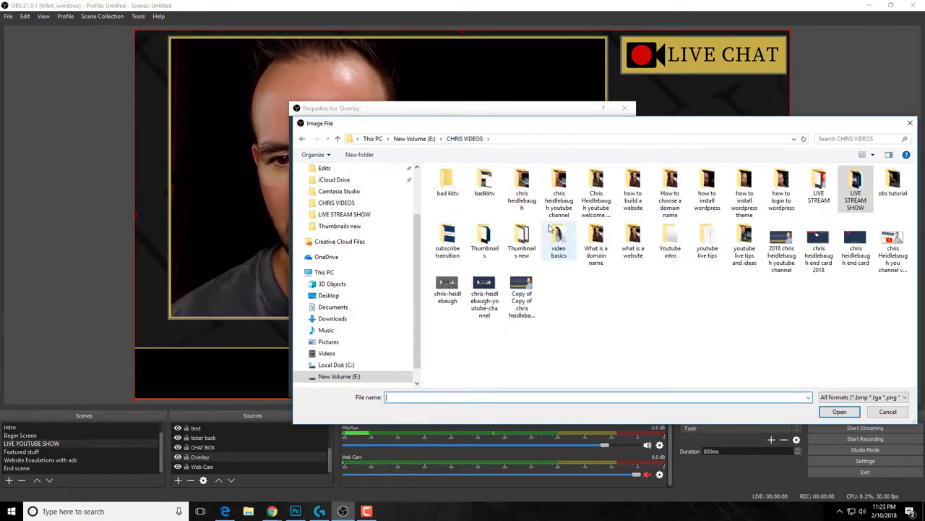
{"action": "double_click", "coordinate": [523, 236]}
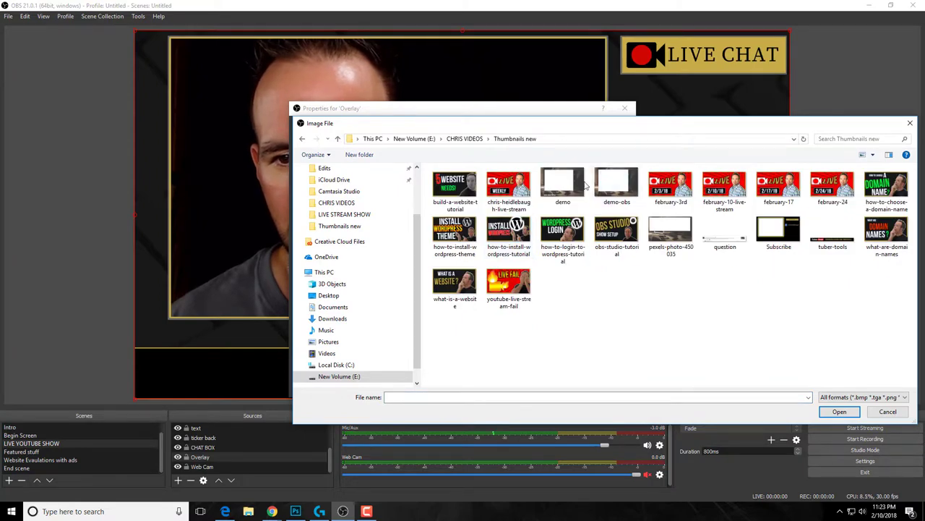
{"action": "left_click", "coordinate": [838, 413]}
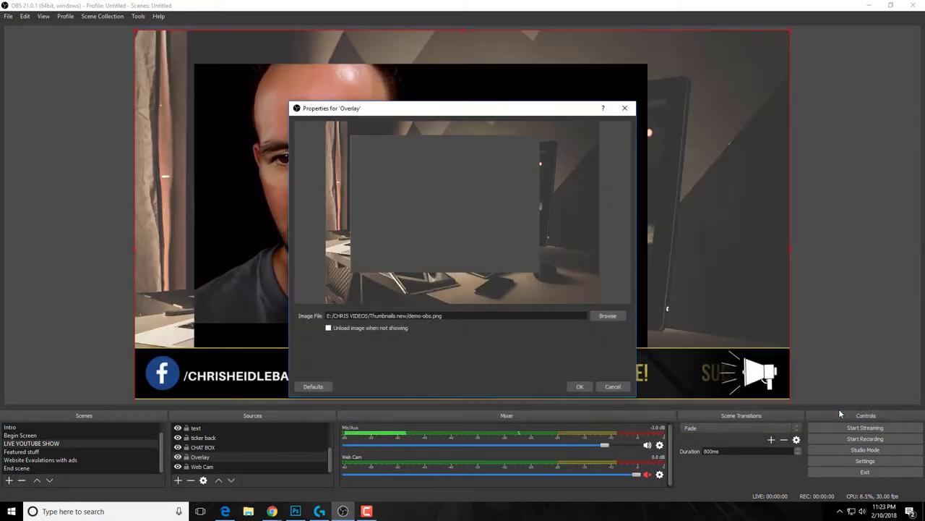
{"action": "left_click", "coordinate": [583, 387]}
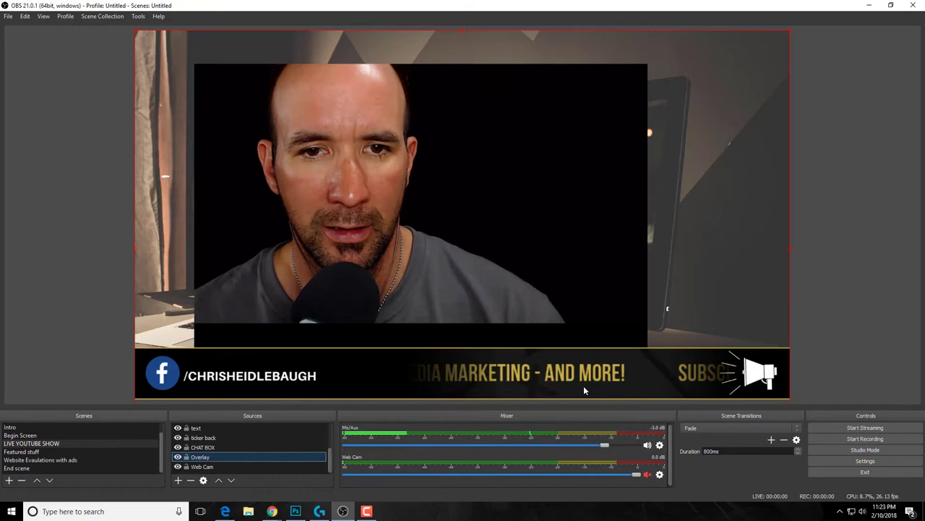
{"action": "left_click_drag", "start_coordinate": [701, 201], "coordinate": [709, 179]}
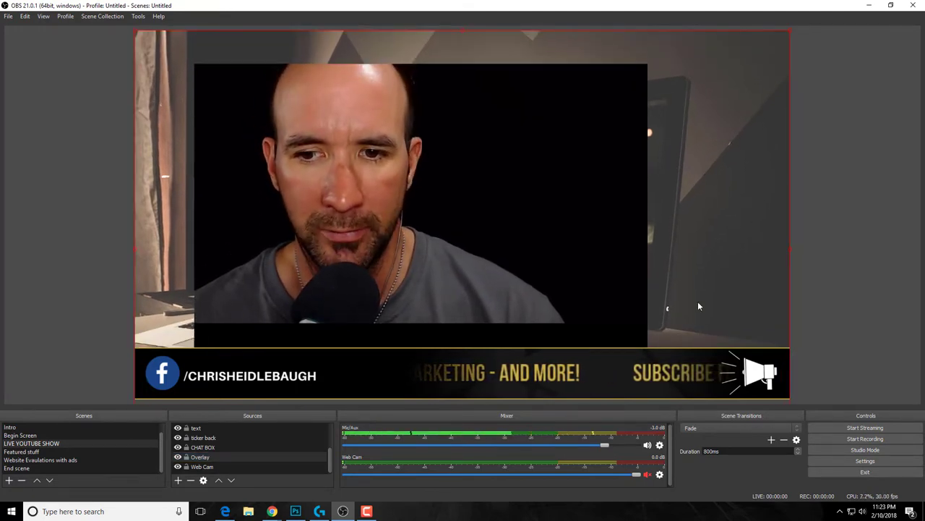
Hide the social handle text and megaphone ticker bar, and shift the bottom text box
{"action": "left_click", "coordinate": [177, 428]}
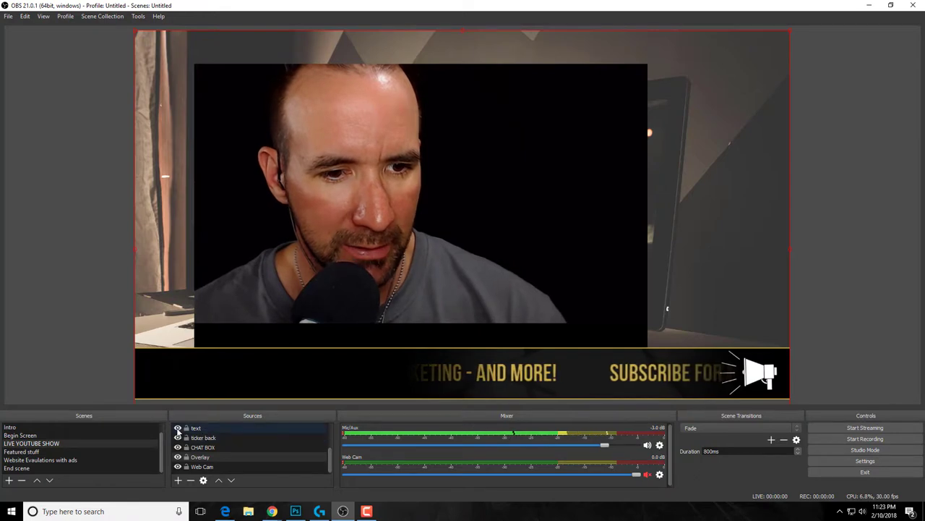
{"action": "left_click", "coordinate": [177, 437]}
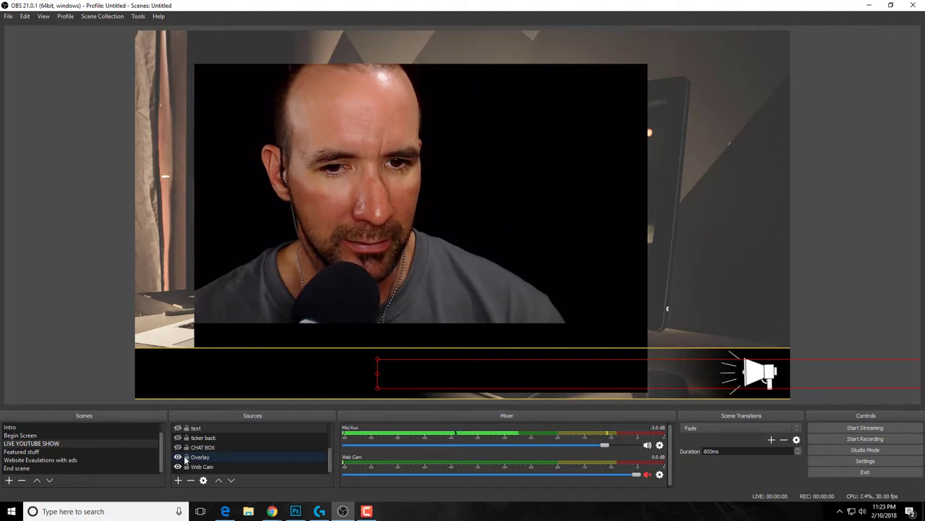
{"action": "scroll", "coordinate": [217, 438], "scroll_direction": "up", "scroll_amount": 2}
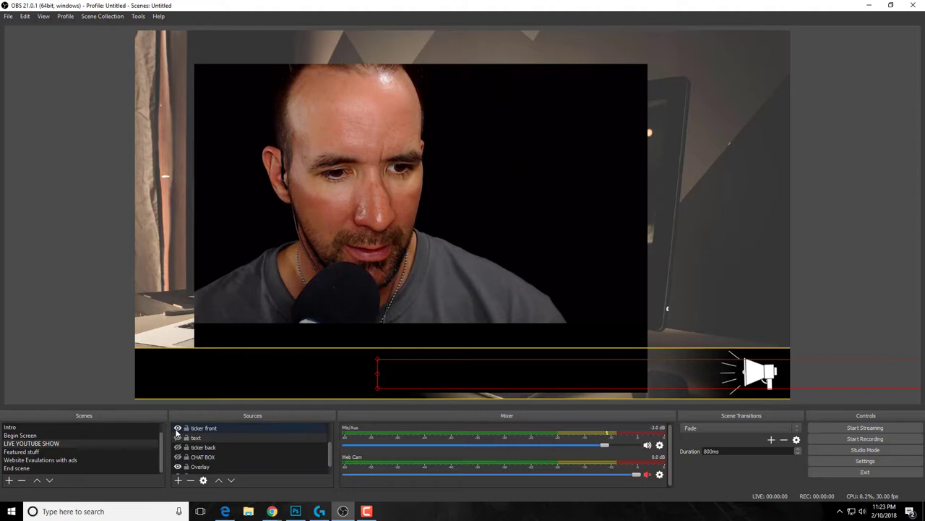
{"action": "left_click", "coordinate": [178, 428]}
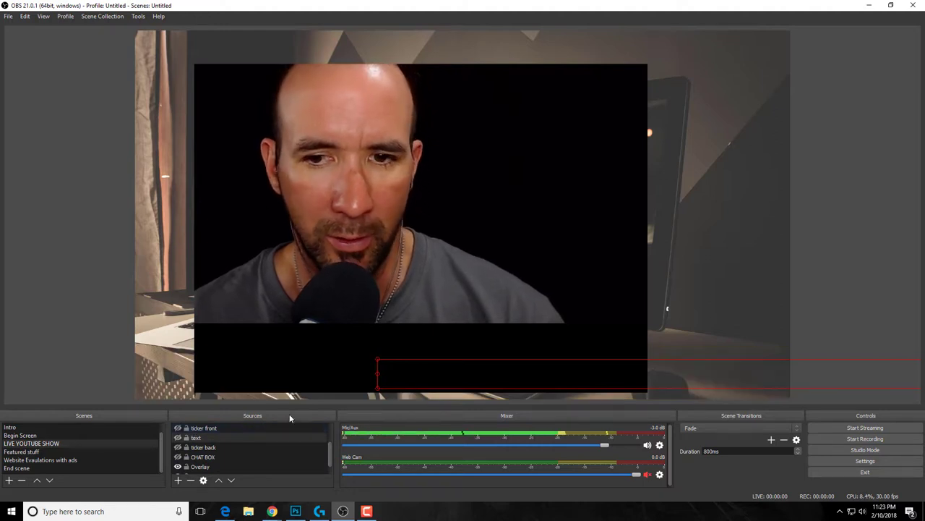
{"action": "scroll", "coordinate": [237, 440], "scroll_direction": "up", "scroll_amount": 2}
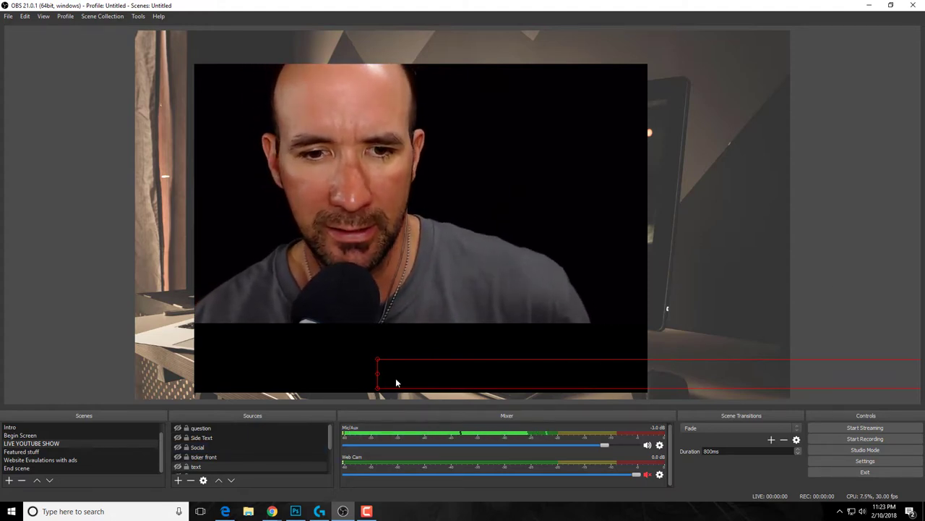
{"action": "left_click_drag", "start_coordinate": [396, 383], "coordinate": [262, 372]}
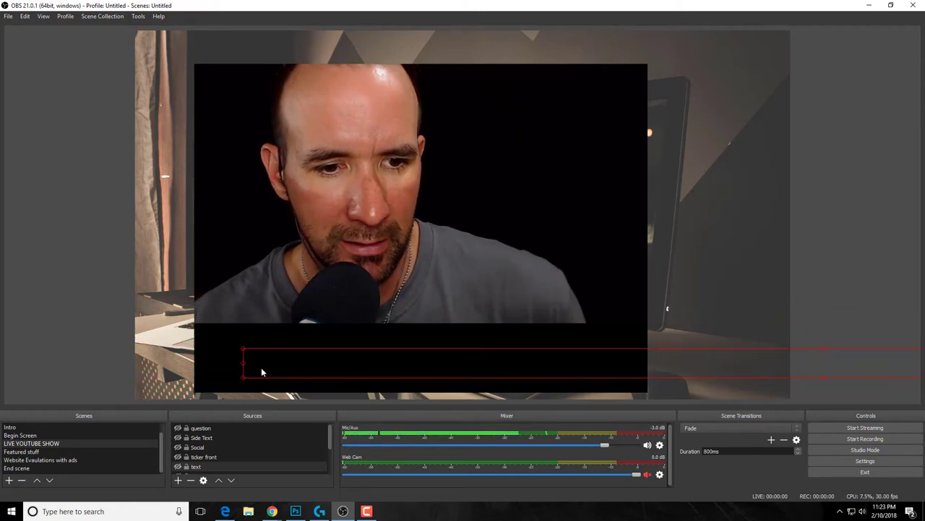
Keep the ticker back source hidden instead of deleting it, move the selected source to the canvas top
{"action": "left_click", "coordinate": [267, 367]}
{"action": "key", "text": "Delete"}
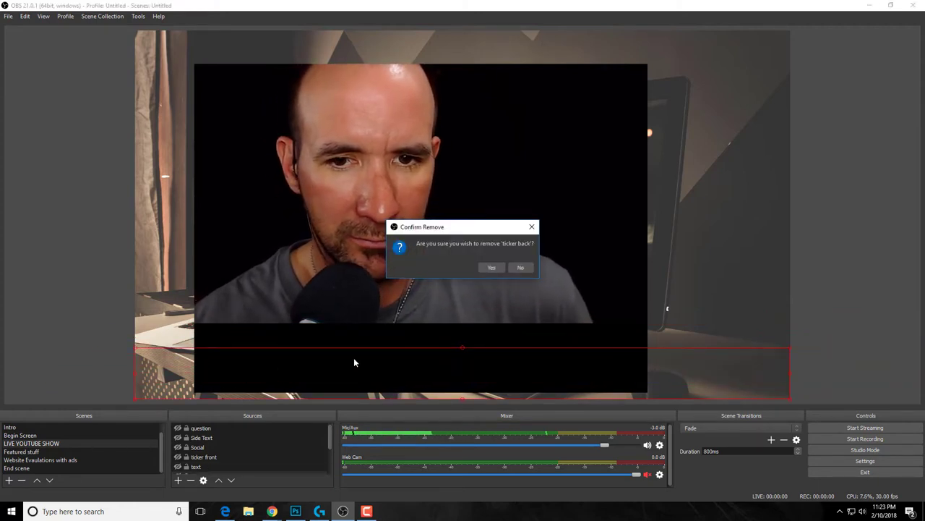
{"action": "left_click", "coordinate": [521, 269]}
{"action": "scroll", "coordinate": [258, 440], "scroll_direction": "down", "scroll_amount": 2}
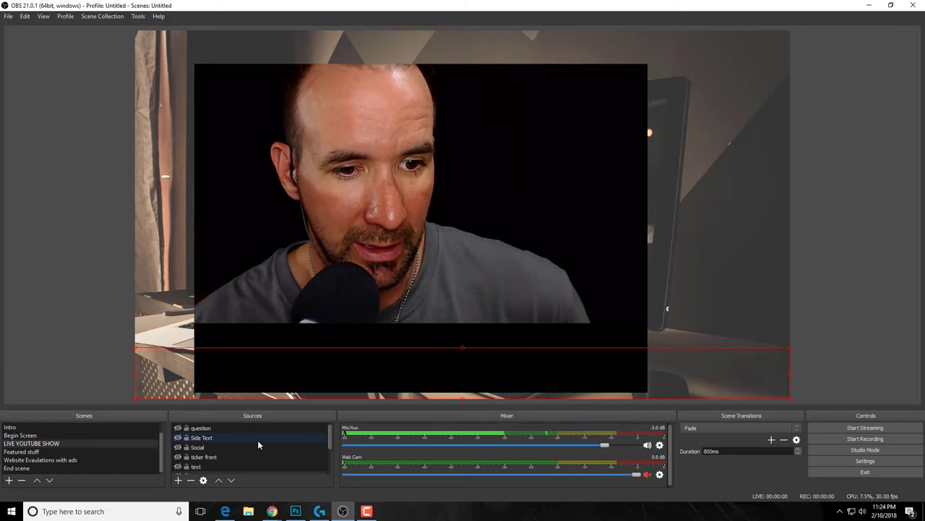
{"action": "left_click", "coordinate": [177, 438]}
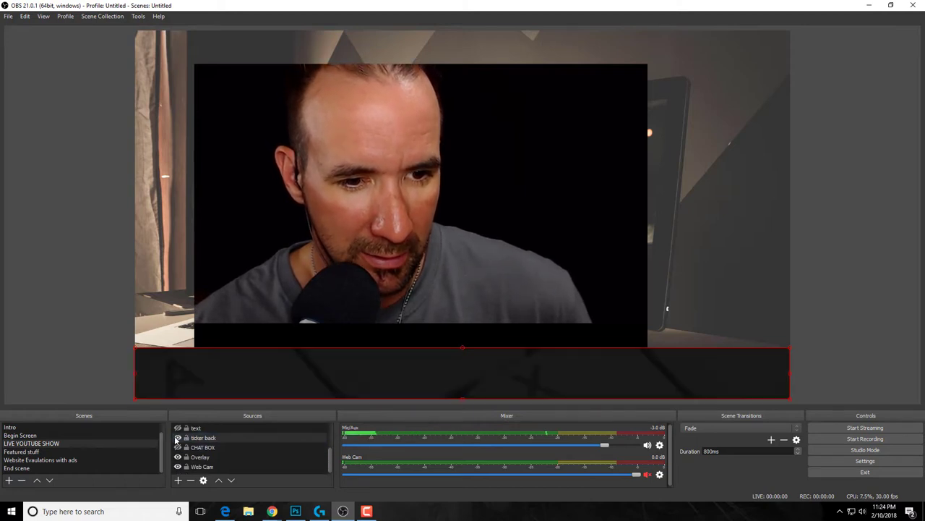
{"action": "left_click", "coordinate": [177, 438]}
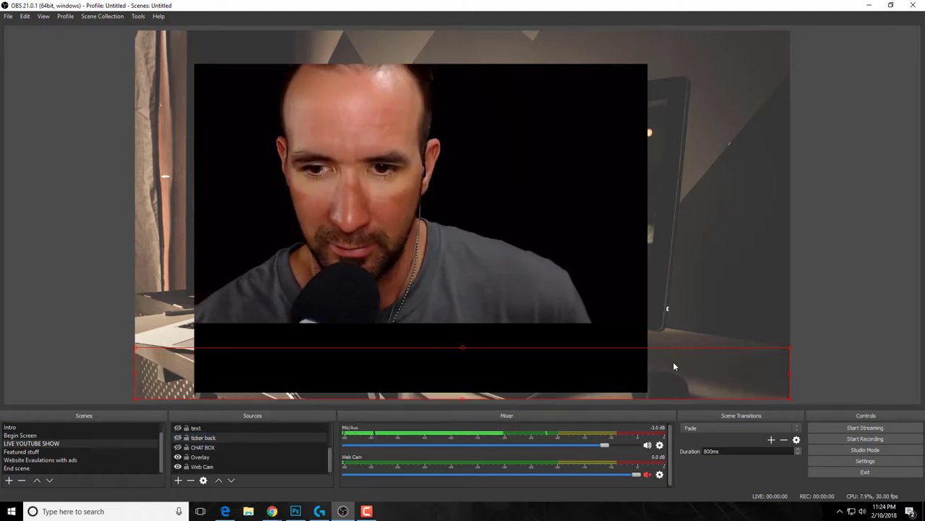
{"action": "left_click_drag", "start_coordinate": [673, 366], "coordinate": [656, 64]}
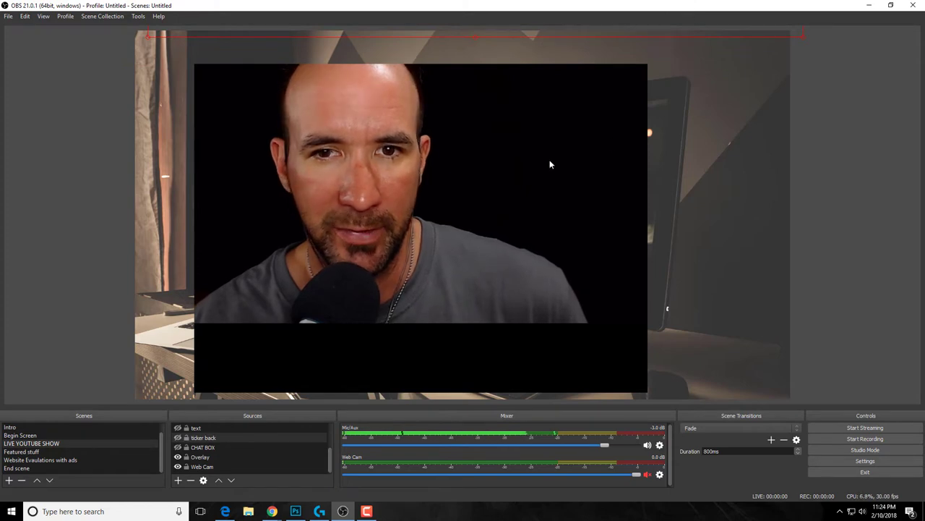
{"action": "left_click", "coordinate": [499, 172]}
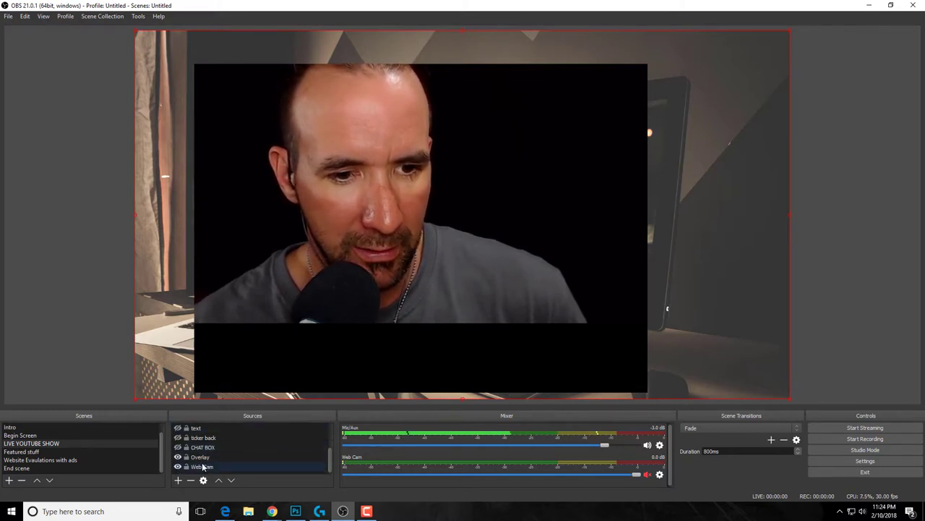
Toggle the Overlay to check alignment and centre the webcam face in its window
{"action": "left_click", "coordinate": [178, 458]}
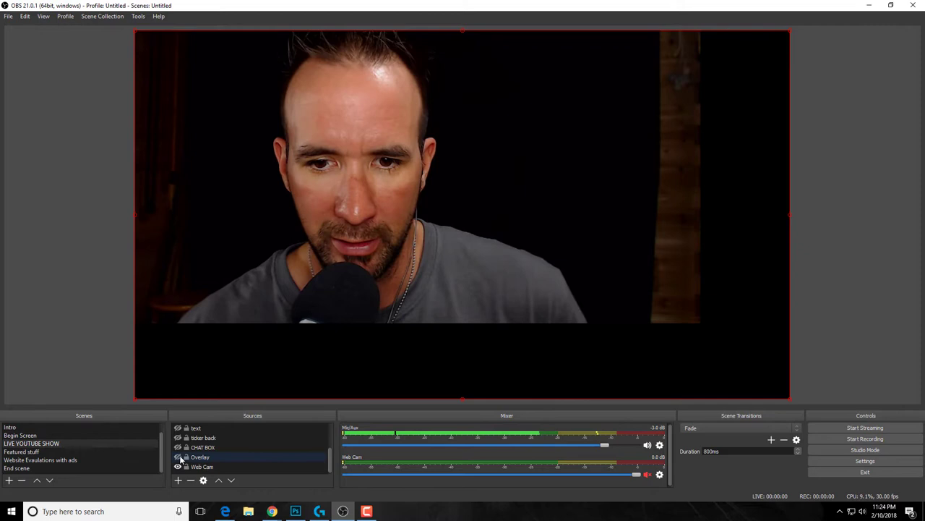
{"action": "left_click", "coordinate": [178, 457]}
{"action": "left_click", "coordinate": [178, 458]}
{"action": "left_click", "coordinate": [179, 458]}
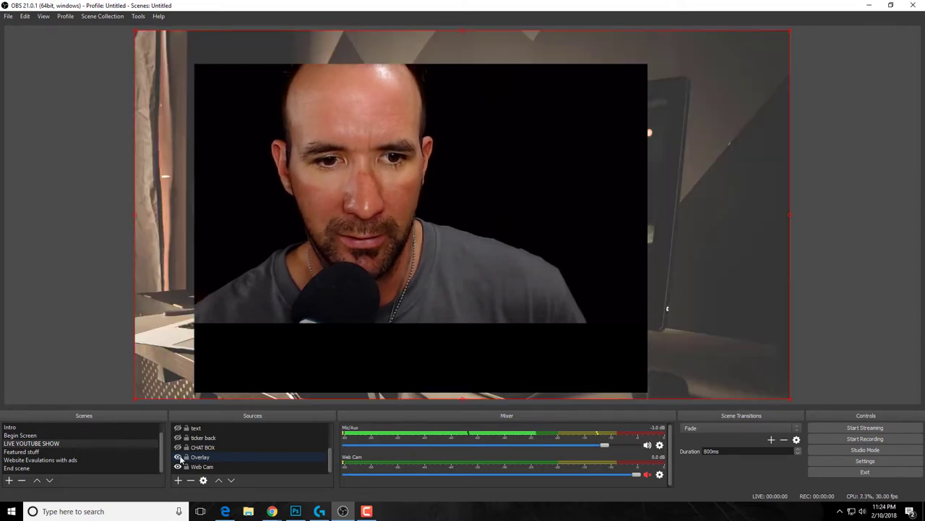
{"action": "left_click", "coordinate": [179, 457]}
{"action": "left_click", "coordinate": [179, 458]}
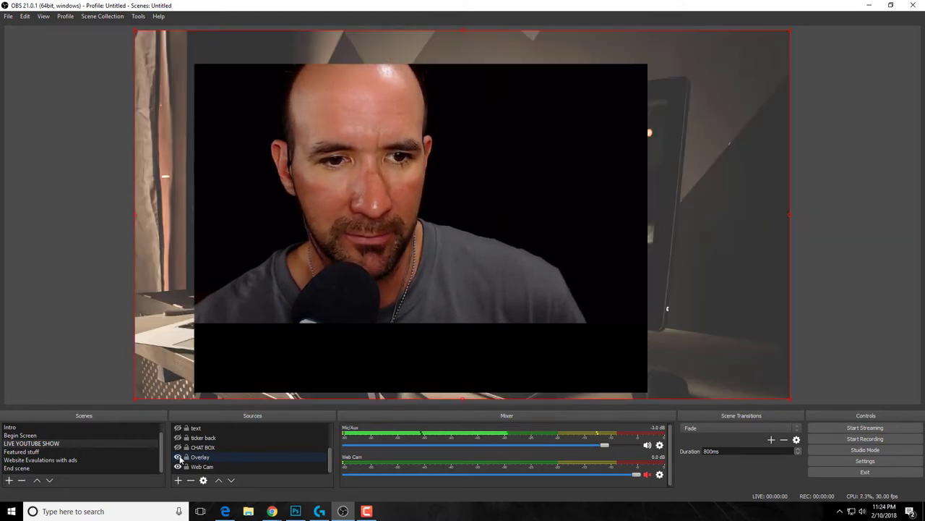
{"action": "left_click_drag", "start_coordinate": [432, 280], "coordinate": [447, 313]}
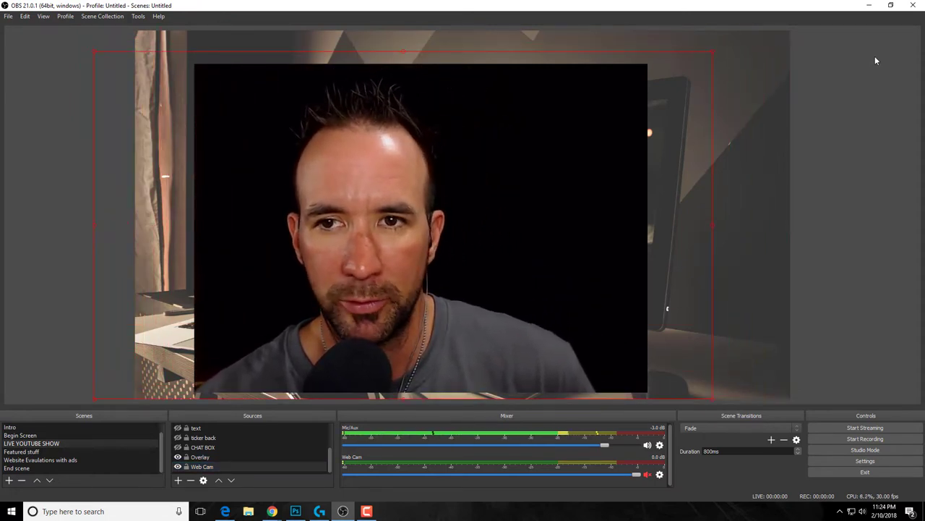
Recheck the Overlay around the webcam, then select it and shift it down-left
{"action": "left_click", "coordinate": [718, 48]}
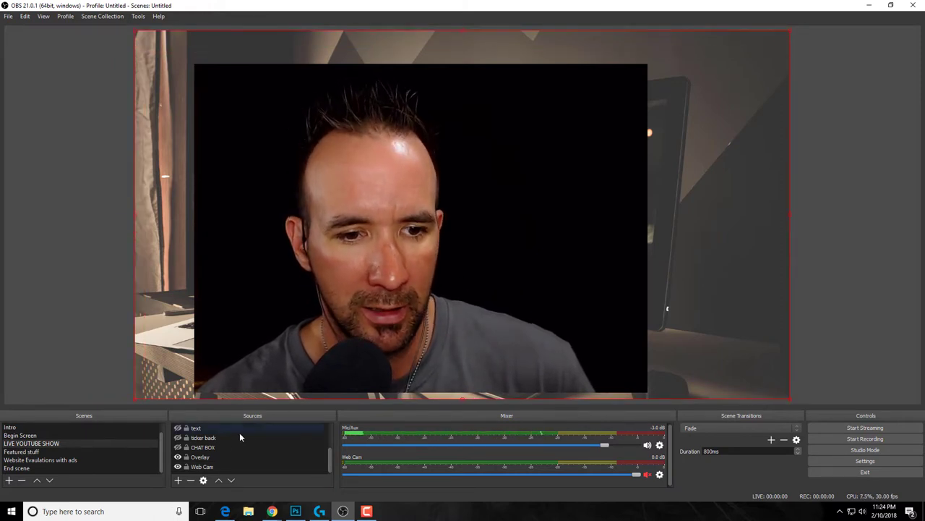
{"action": "left_click", "coordinate": [178, 458]}
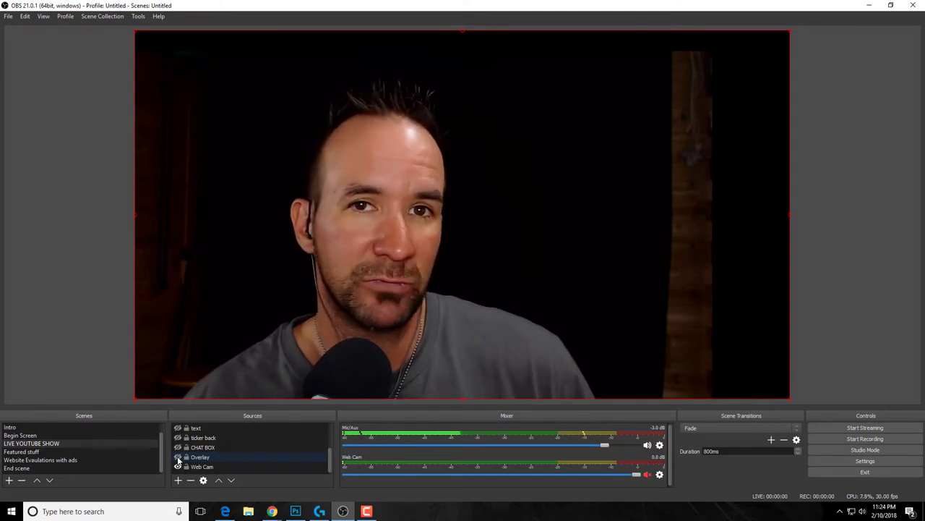
{"action": "left_click", "coordinate": [178, 458]}
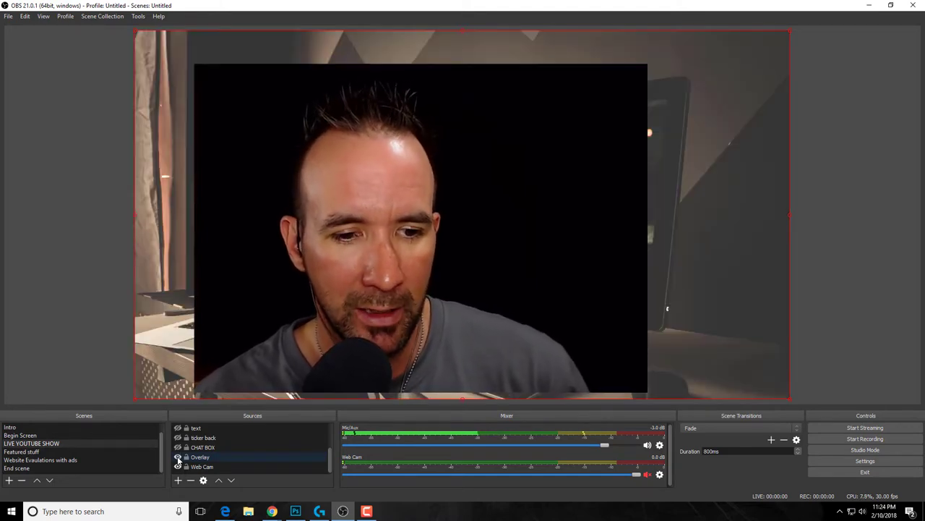
{"action": "left_click", "coordinate": [217, 447]}
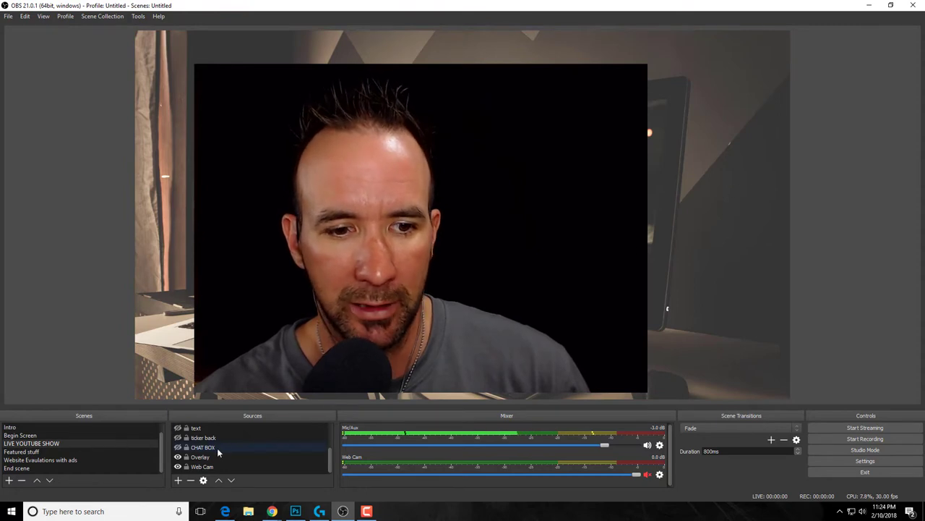
{"action": "left_click", "coordinate": [204, 458]}
{"action": "mouse_move", "coordinate": [731, 183]}
{"action": "left_mouse_down"}
{"action": "mouse_move", "coordinate": [722, 199]}
{"action": "mouse_move", "coordinate": [583, 196]}
{"action": "mouse_move", "coordinate": [661, 233]}
{"action": "mouse_move", "coordinate": [756, 194]}
{"action": "mouse_move", "coordinate": [732, 181]}
{"action": "left_mouse_up"}
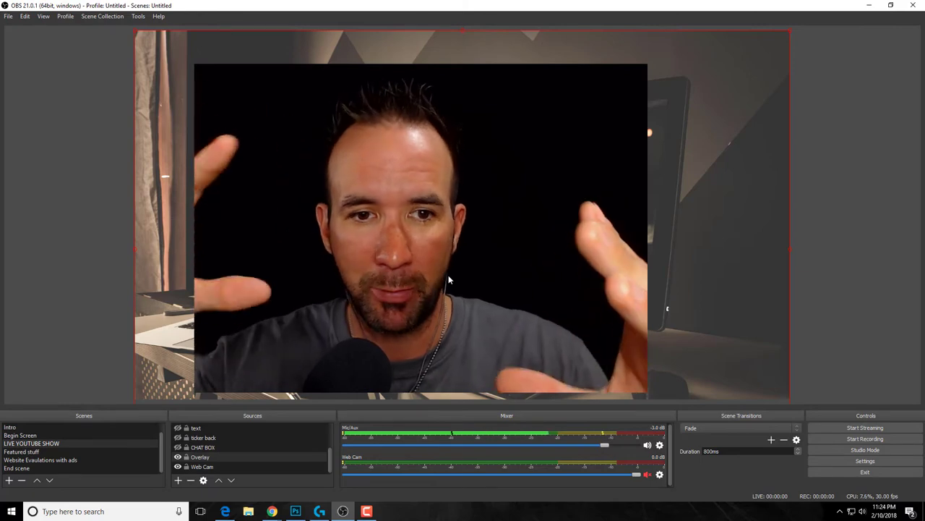
Drag the desk-photo Overlay back so it fills the canvas around the webcam
{"action": "left_click_drag", "start_coordinate": [767, 113], "coordinate": [742, 121]}
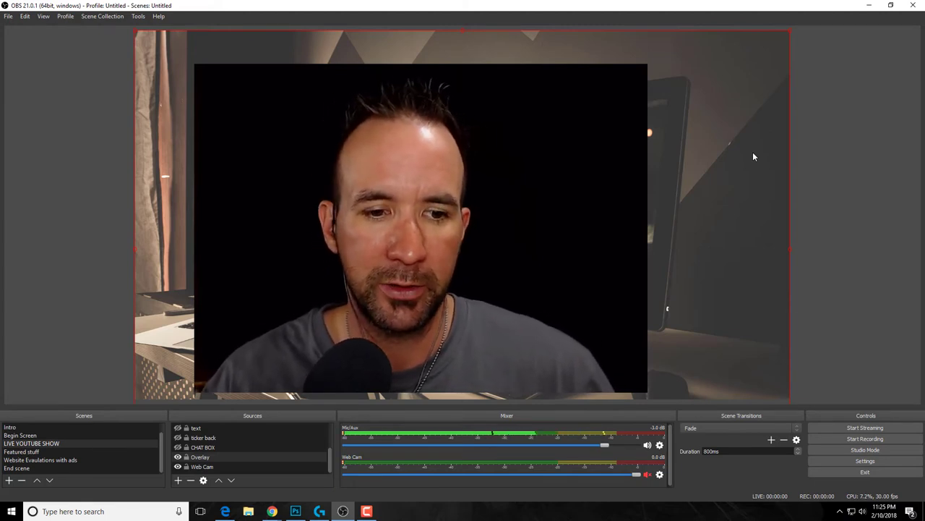
Browse CHRIS VIDEOS > LIVE STREAM SHOW images, cancel, and close Overlay properties keeping demo-obs.png
{"action": "double_click", "coordinate": [278, 458]}
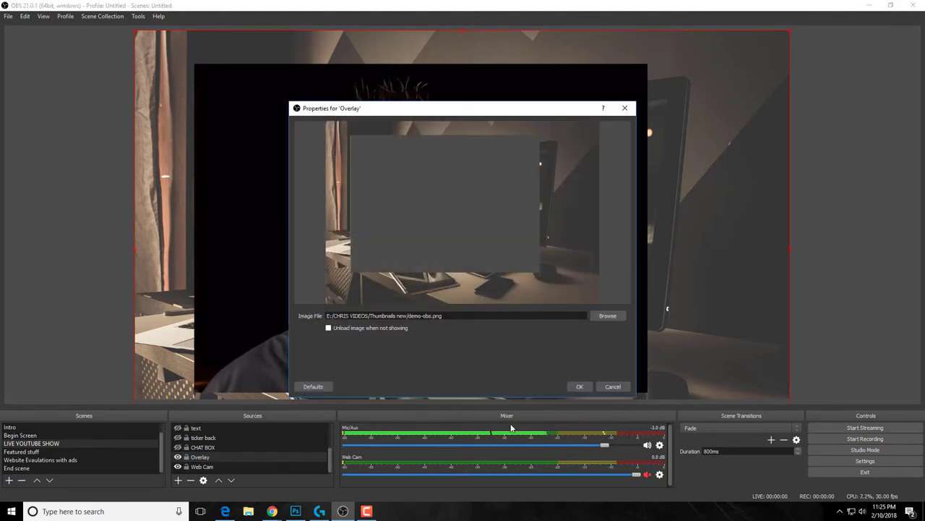
{"action": "left_click", "coordinate": [611, 315]}
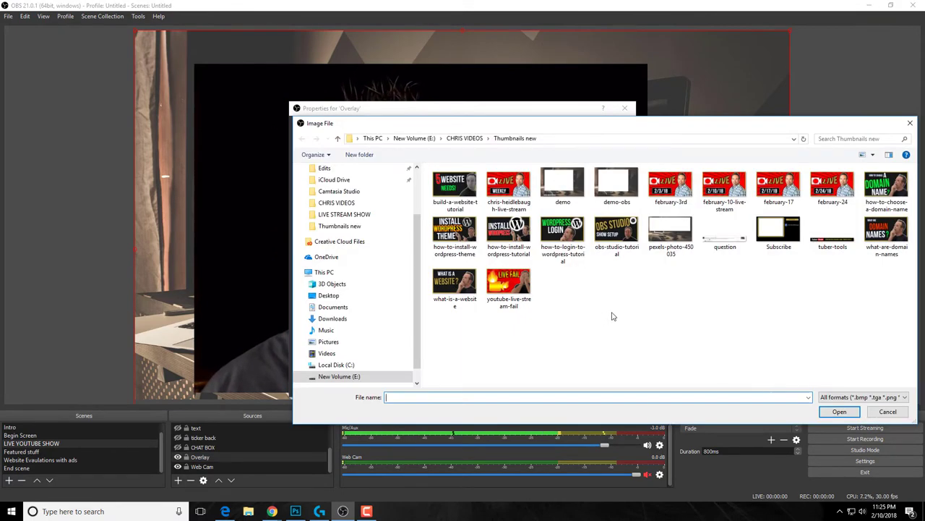
{"action": "left_click", "coordinate": [464, 138]}
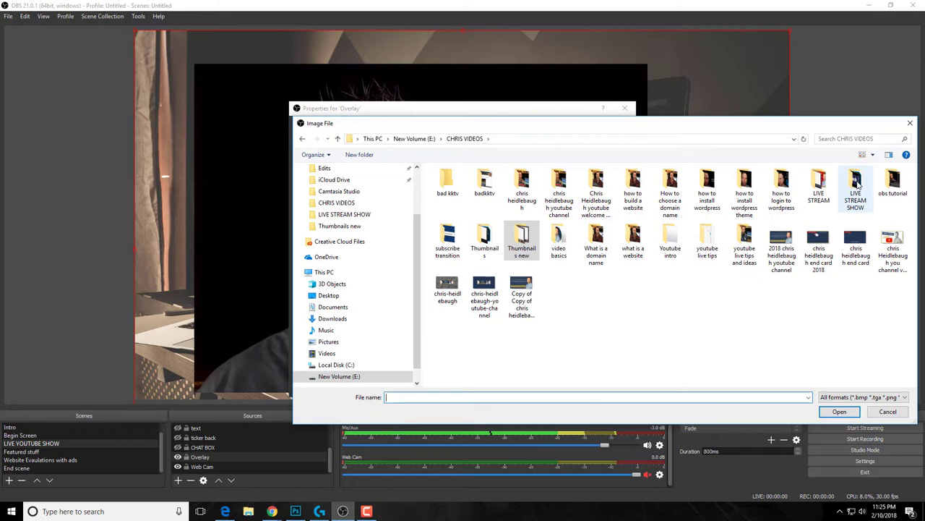
{"action": "double_click", "coordinate": [857, 185]}
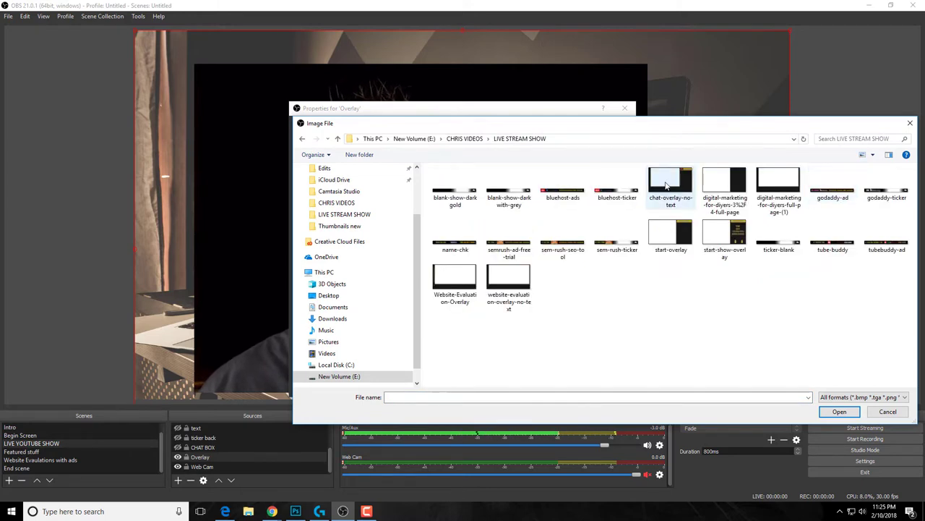
{"action": "left_click", "coordinate": [724, 232]}
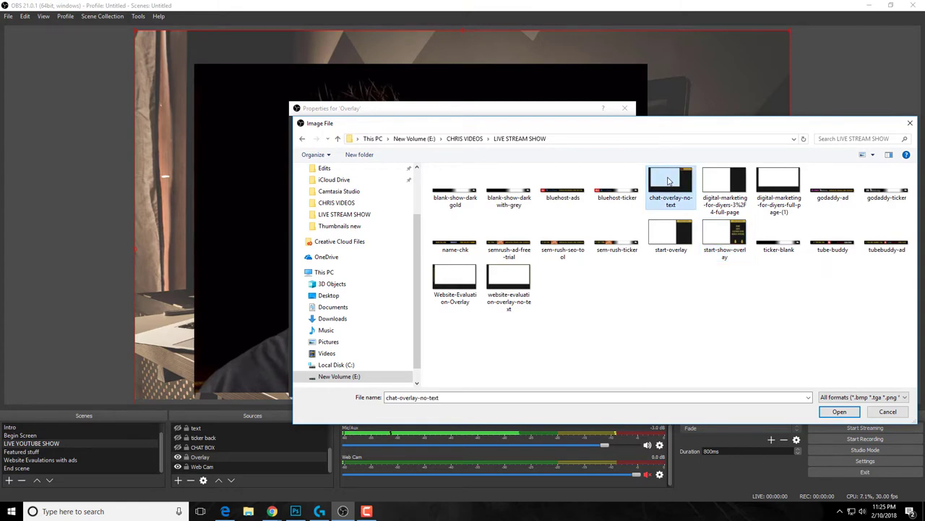
{"action": "left_click", "coordinate": [910, 123]}
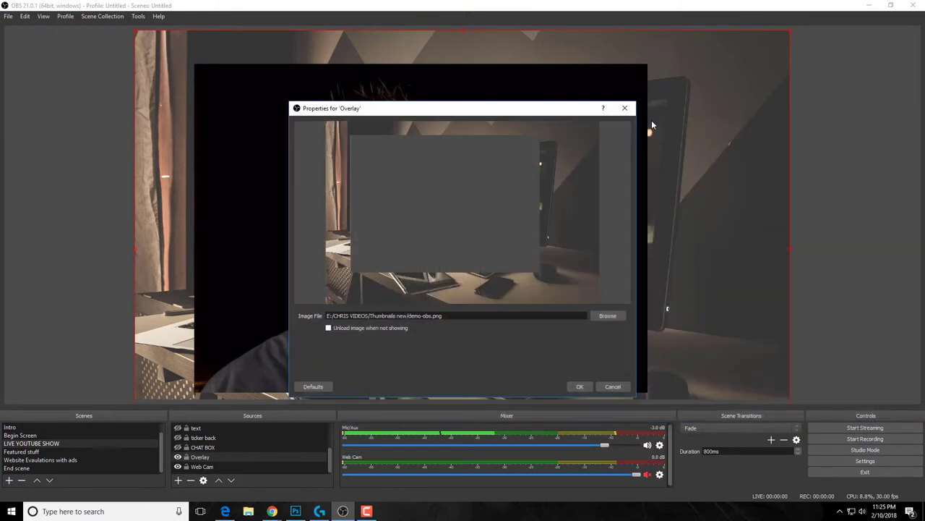
{"action": "left_click", "coordinate": [626, 109]}
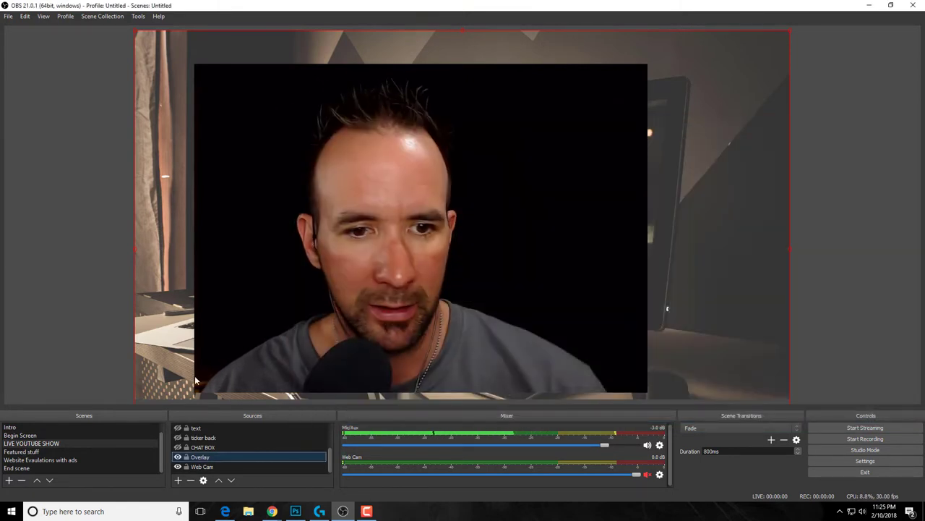
Go through Featured stuff to the Begin Screen scene, showing the webcam beside the Today's Show panel
{"action": "left_click", "coordinate": [24, 452]}
{"action": "left_click", "coordinate": [20, 435]}
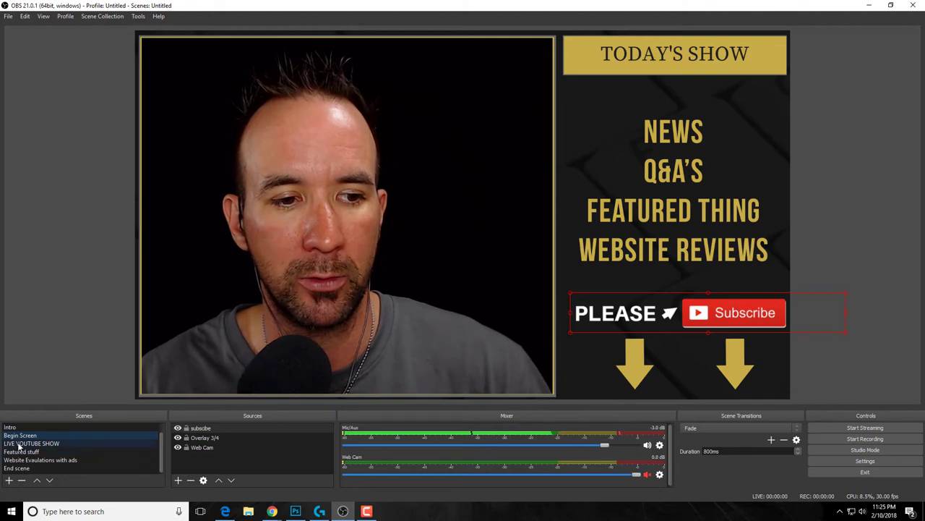
In Studio Mode, send Website Evaluations with ads live by fade and Stinger, then Featured stuff by Stinger
{"action": "left_click", "coordinate": [851, 452]}
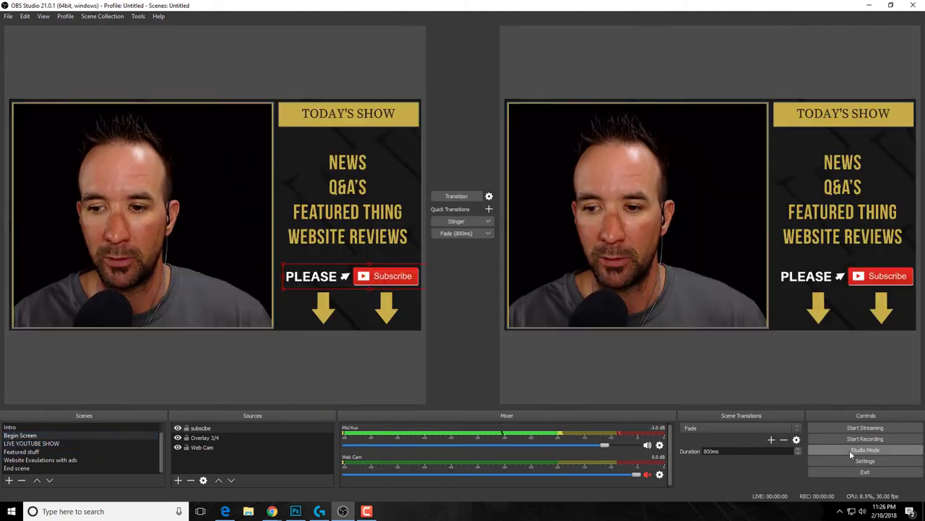
{"action": "left_click", "coordinate": [29, 459]}
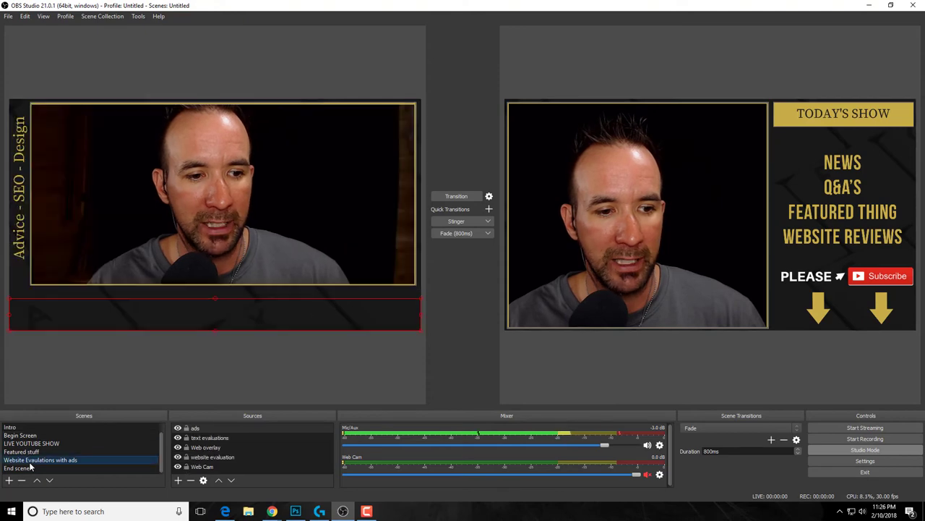
{"action": "left_click", "coordinate": [453, 197]}
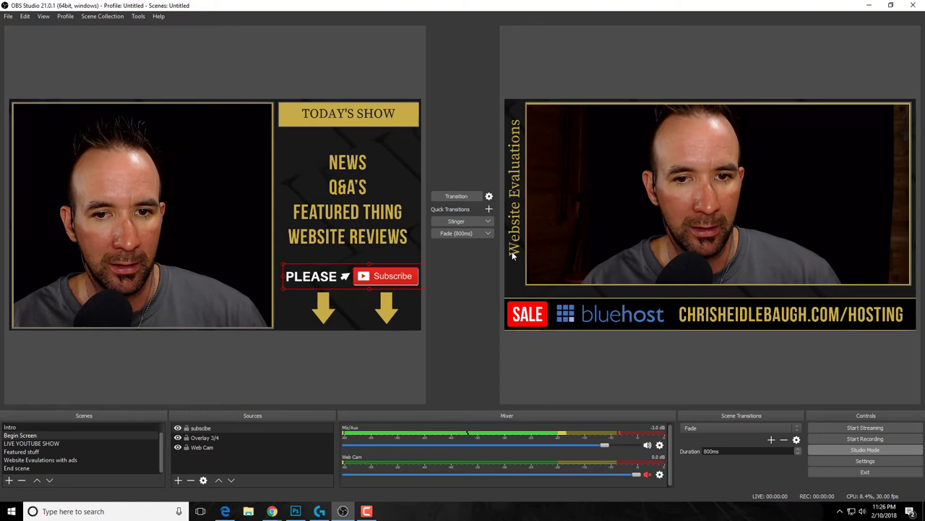
{"action": "left_click", "coordinate": [457, 221]}
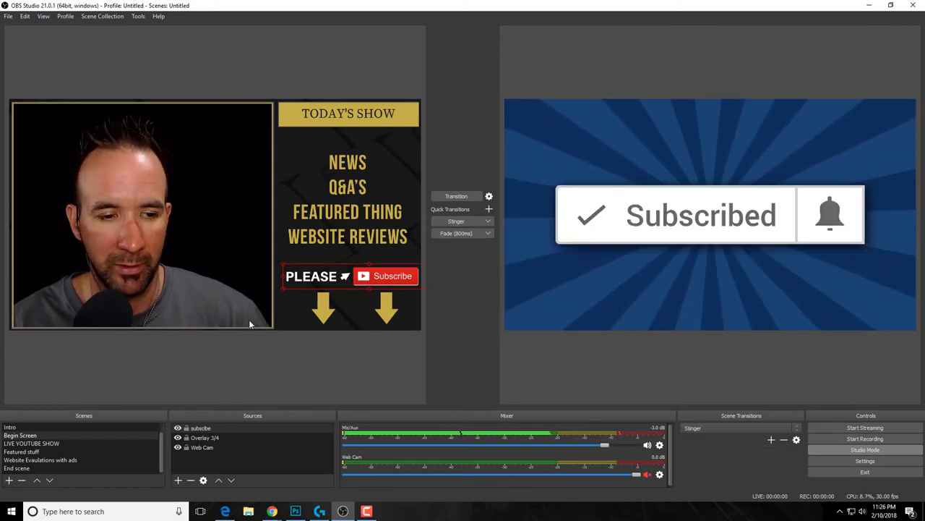
{"action": "left_click", "coordinate": [30, 451]}
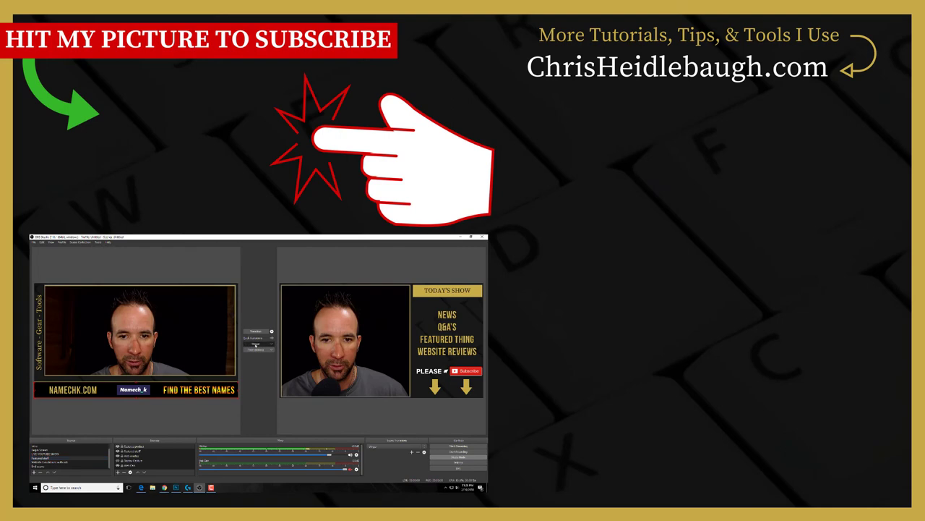
{"action": "left_click", "coordinate": [257, 345]}
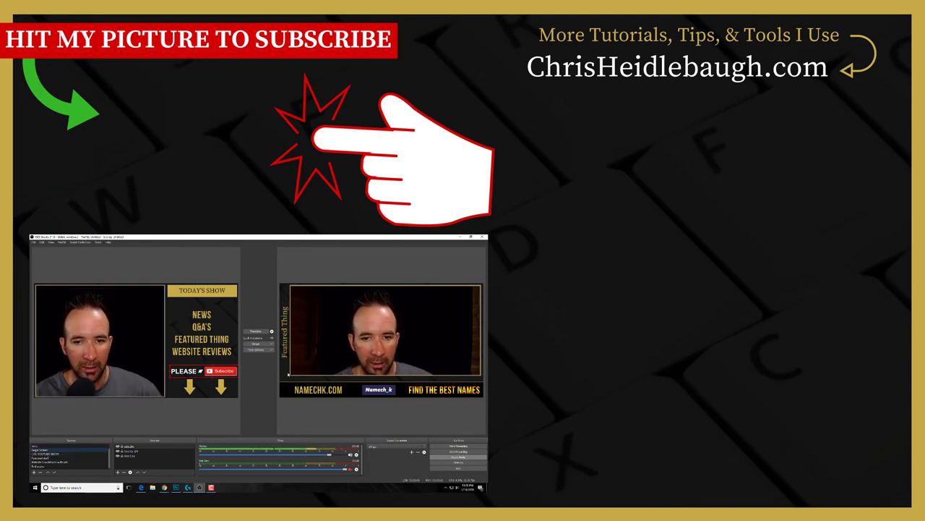
Fade the Today's Show scene into program, then turn Studio Mode off
{"action": "left_click", "coordinate": [255, 351]}
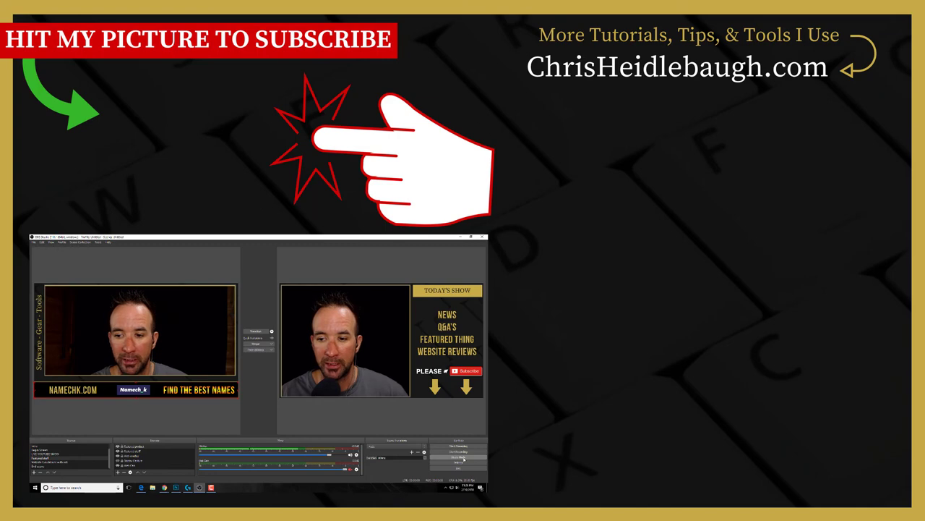
{"action": "left_click", "coordinate": [464, 458]}
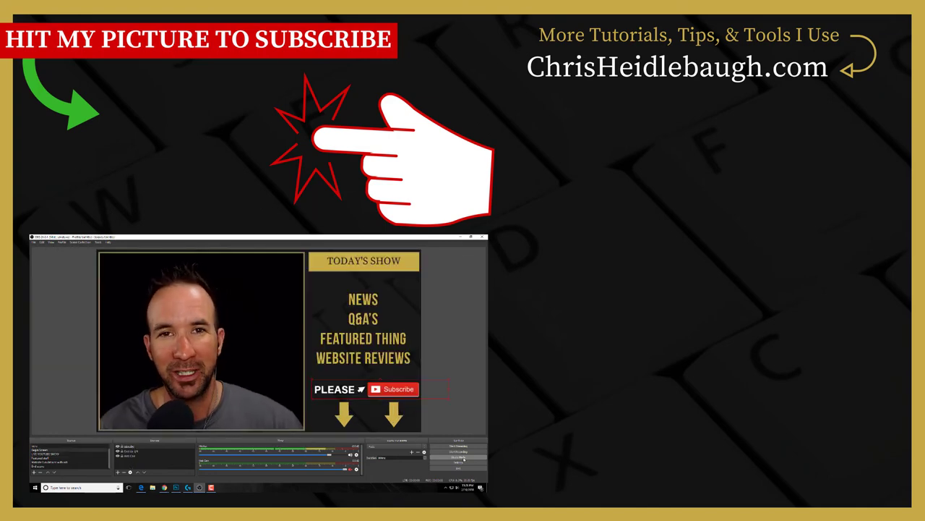